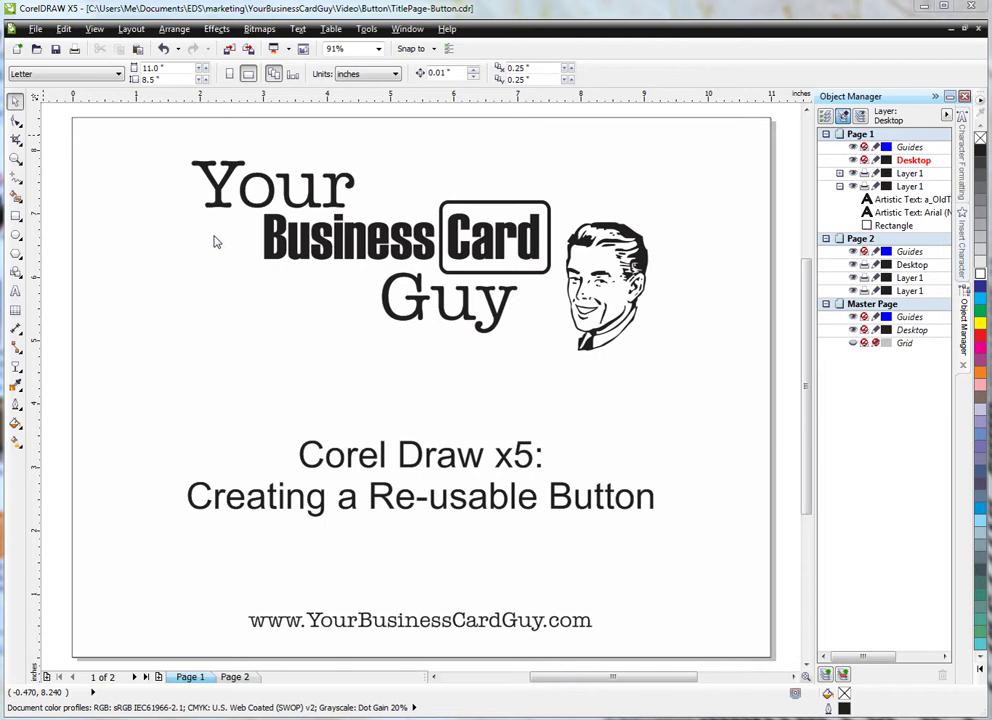
Step: Switch from the title page to the blank Page 2 of the button document
left_click(236, 677)
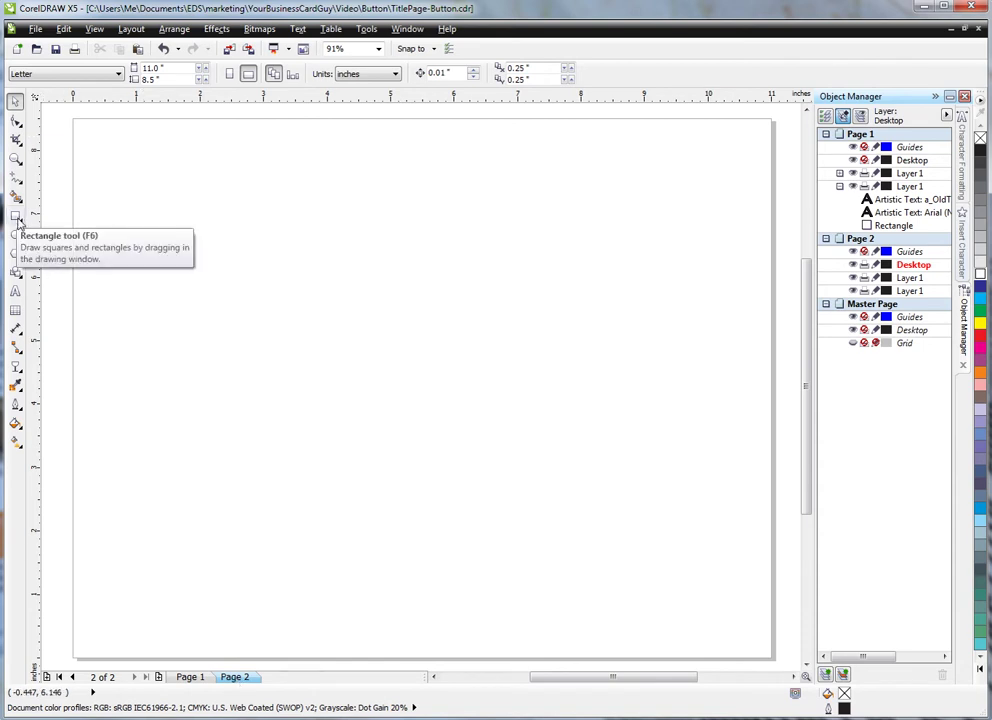
Step: Draw a 5.437 × 2.049" rectangle, round its corners to 0.63", and fill it orange
left_click(16, 218)
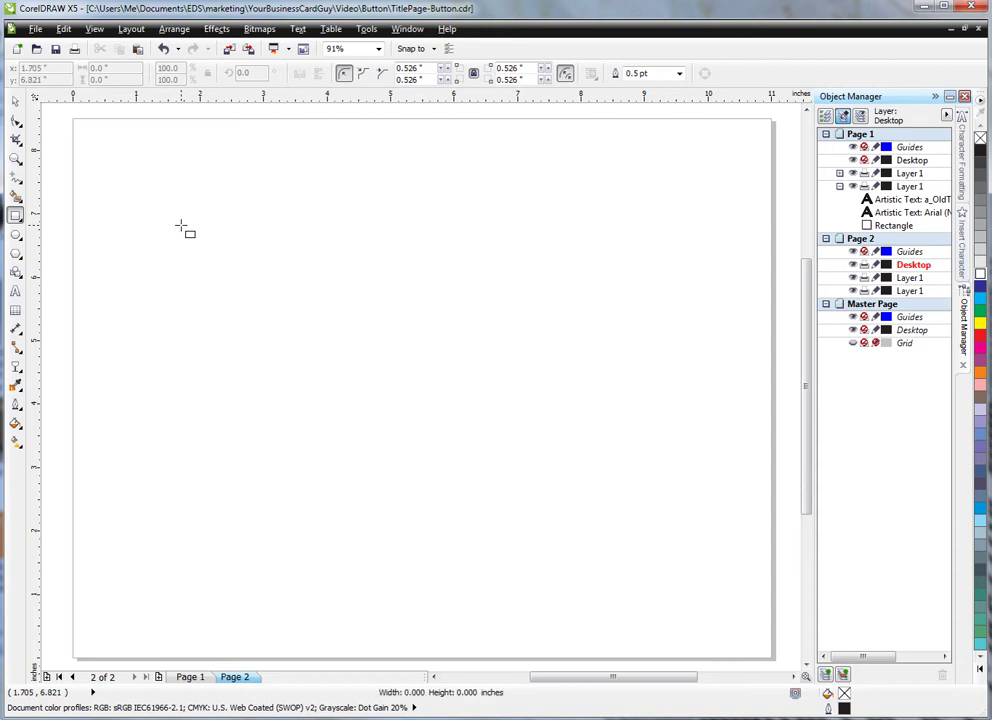
left_click_drag(181, 226, 527, 356)
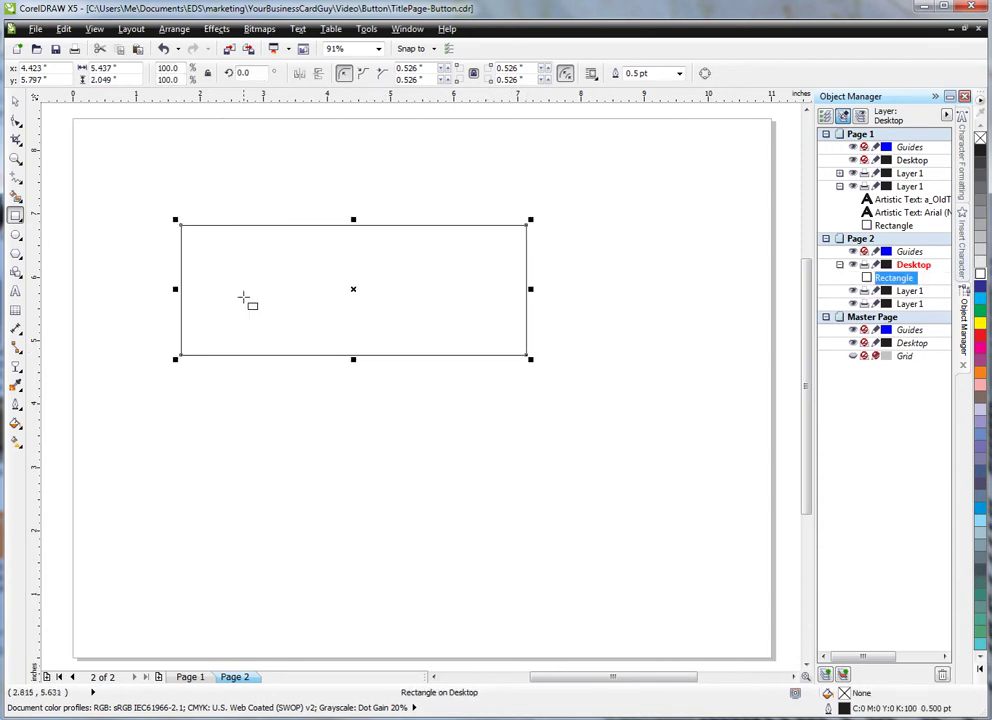
left_click(15, 121)
left_click_drag(181, 232, 159, 268)
left_click(16, 102)
left_click(980, 375)
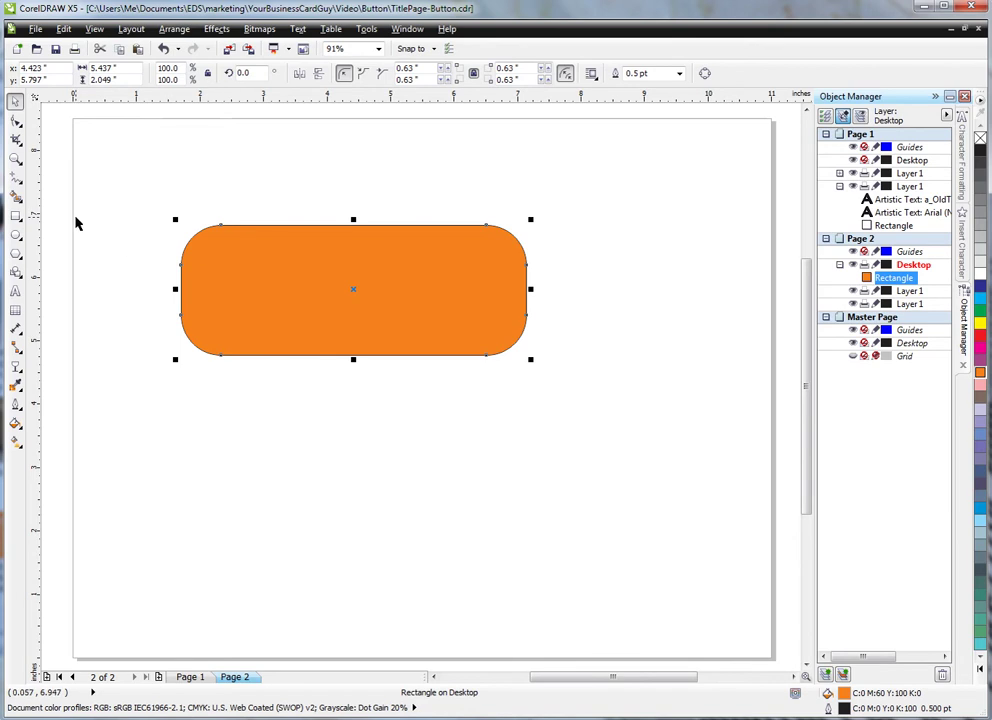
Step: Give the rectangle an interactive linear fill from orange at top to white at bottom, then deselect
left_click(16, 428)
left_click(15, 448)
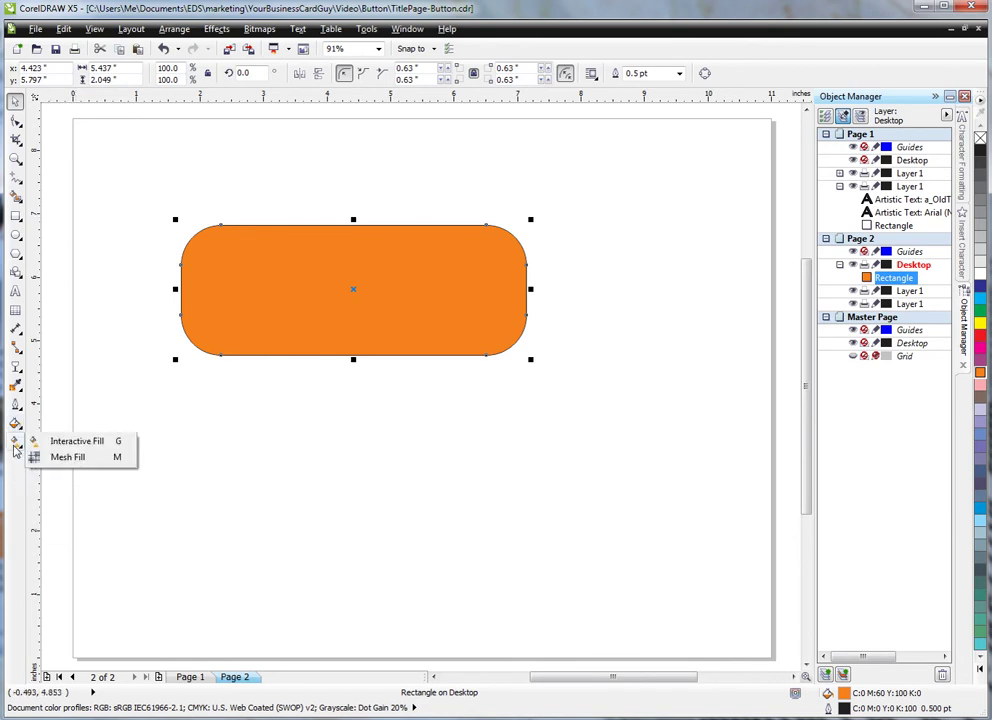
left_click(60, 441)
left_click_drag(364, 245, 364, 381)
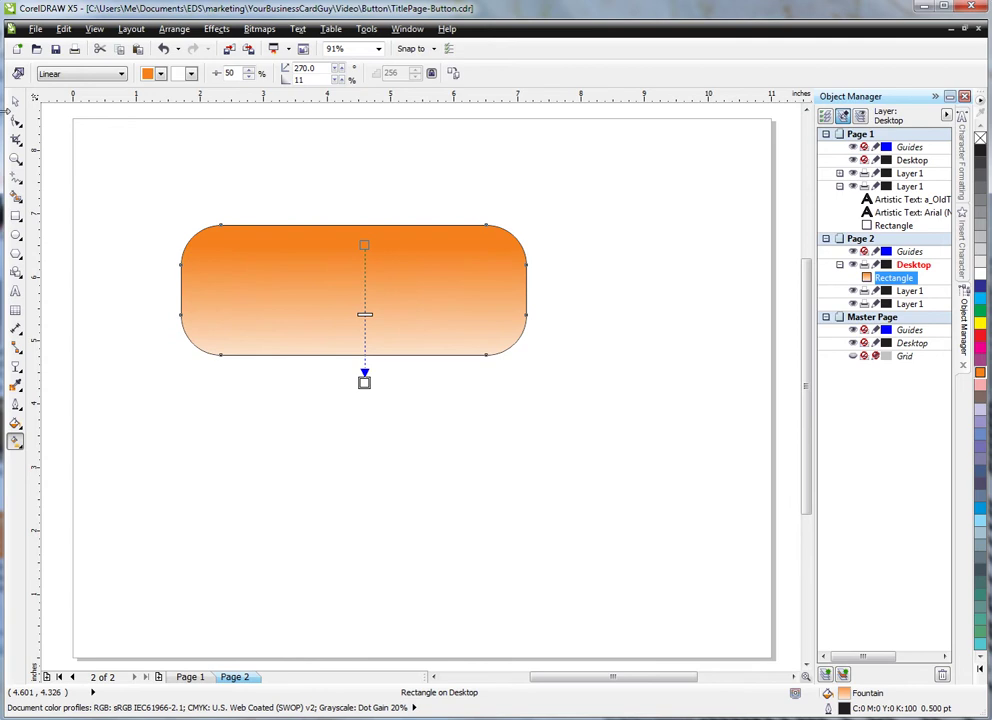
left_click(15, 101)
left_click(157, 214)
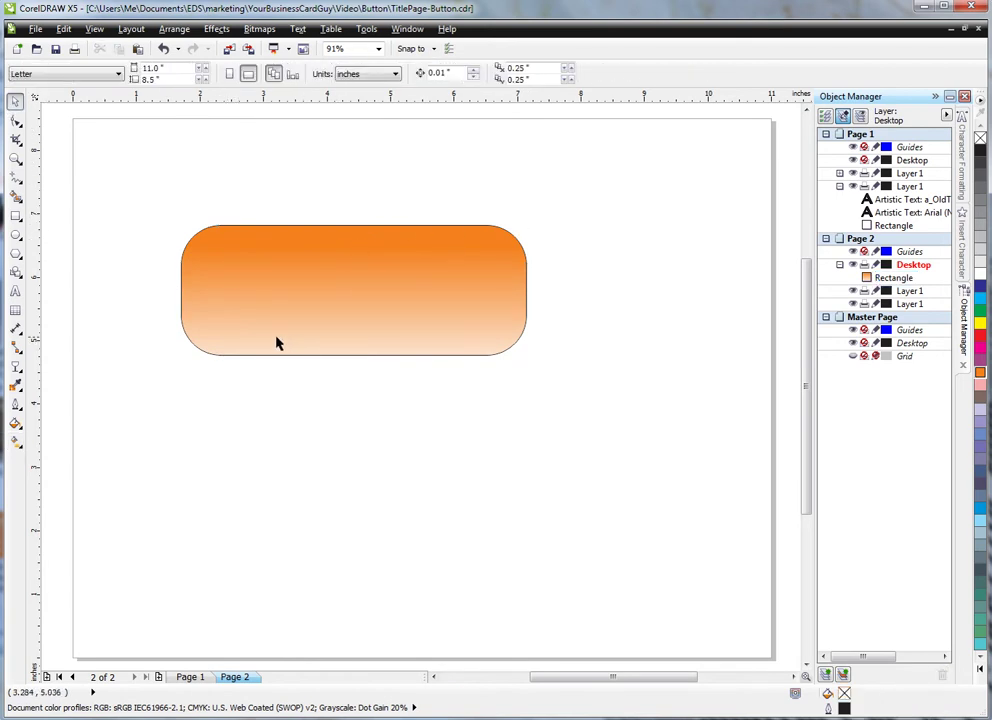
Step: Draw a thin white bar with no outline across the button's top
left_click(15, 217)
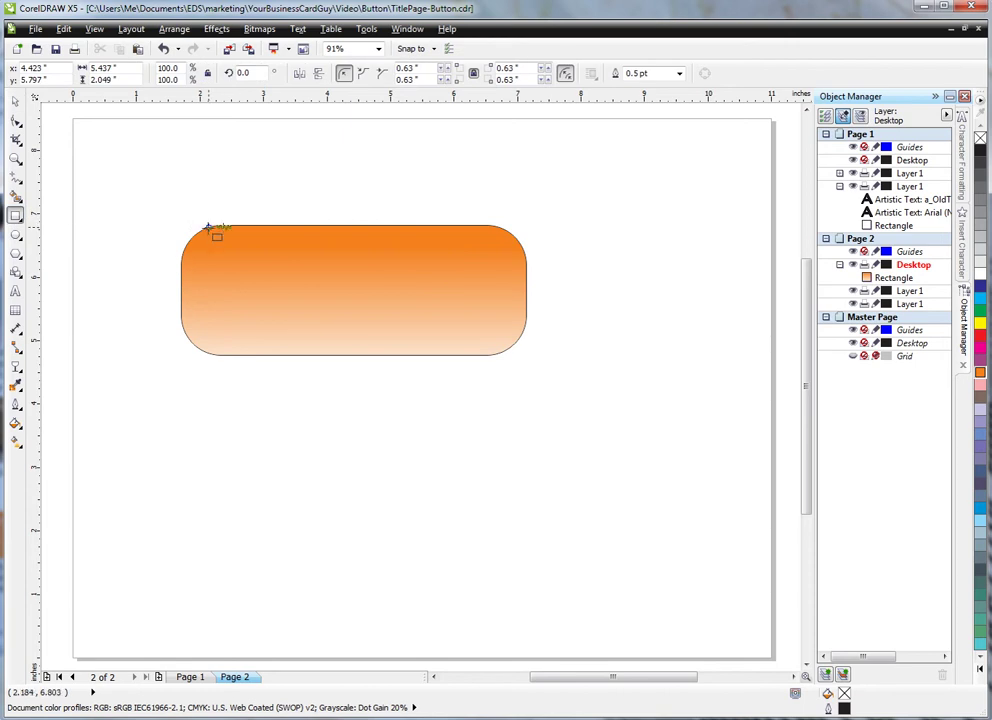
left_click_drag(198, 233, 505, 256)
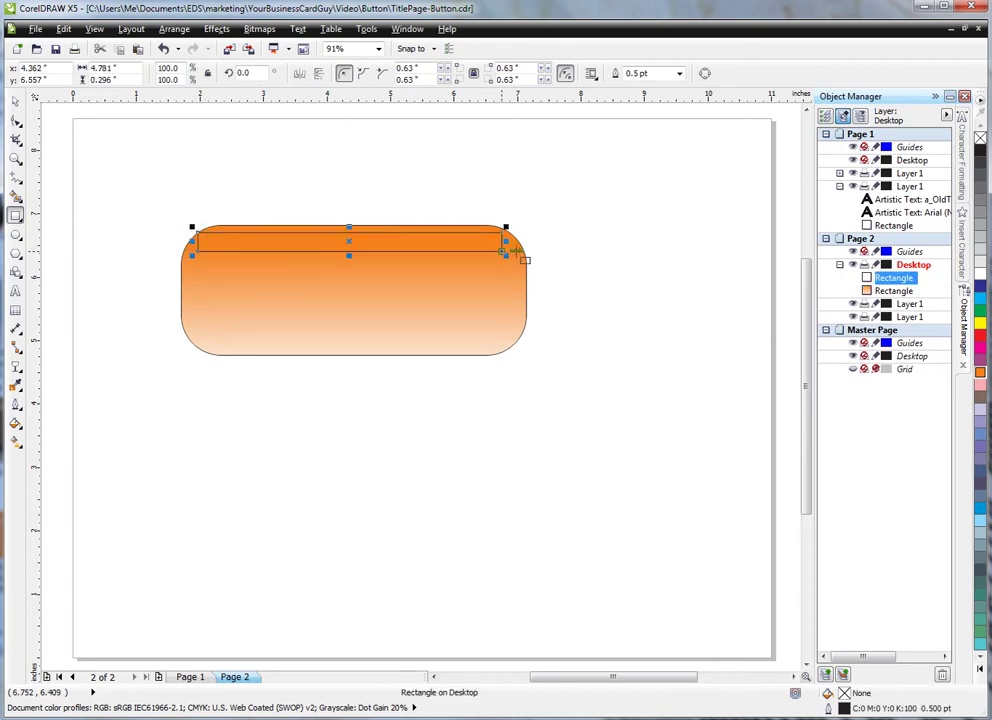
left_click(982, 280)
right_click(982, 139)
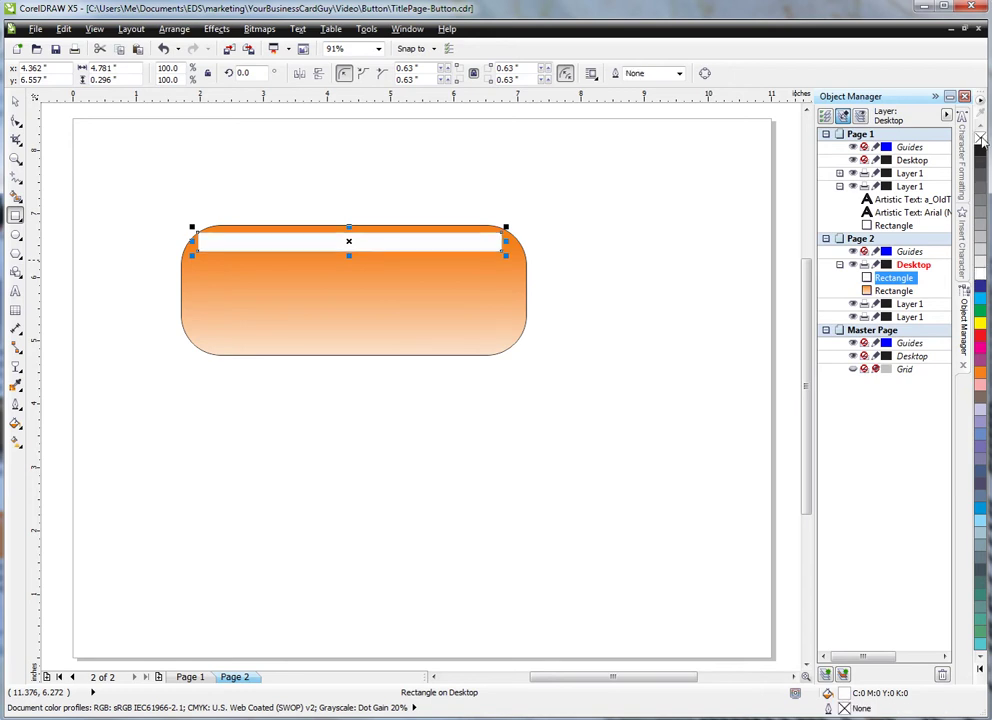
Step: Round the white bar's corners to 0.148"
left_click(16, 120)
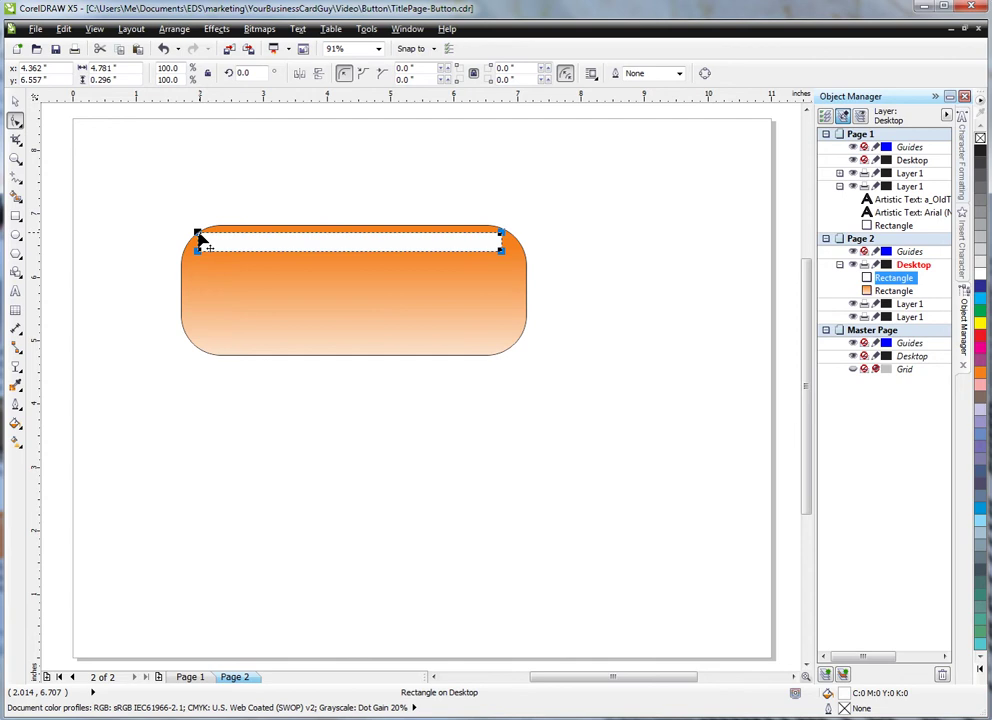
left_click_drag(199, 234, 179, 247)
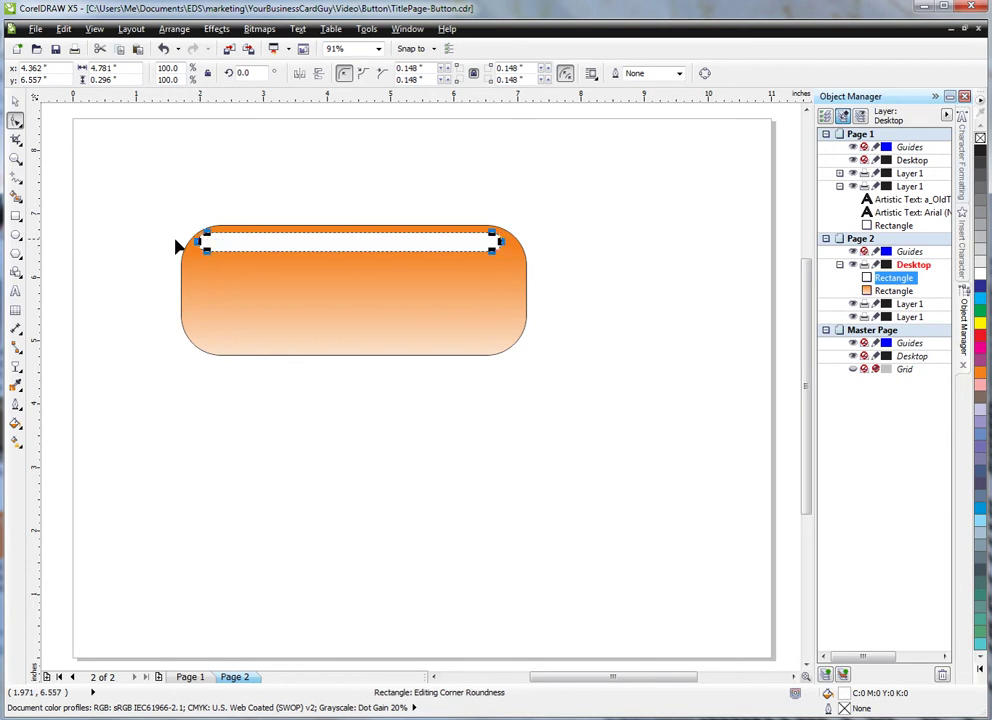
left_click(15, 102)
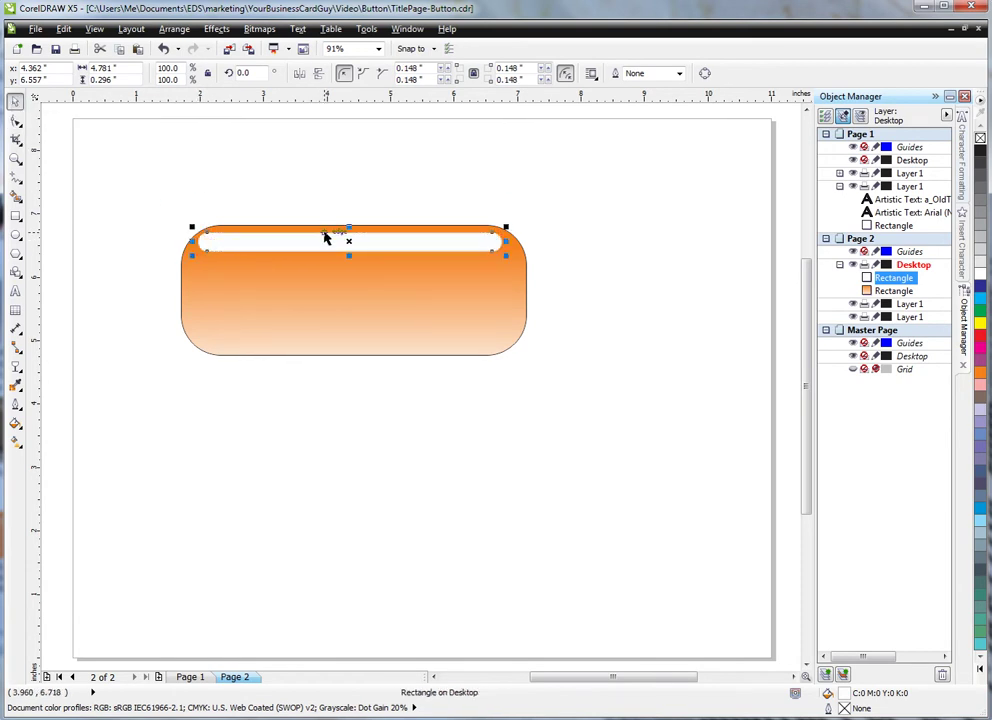
left_click(259, 29)
Step: Convert the white bar to a bitmap and apply a 32-pixel Gaussian blur
left_click(290, 46)
left_click(312, 442)
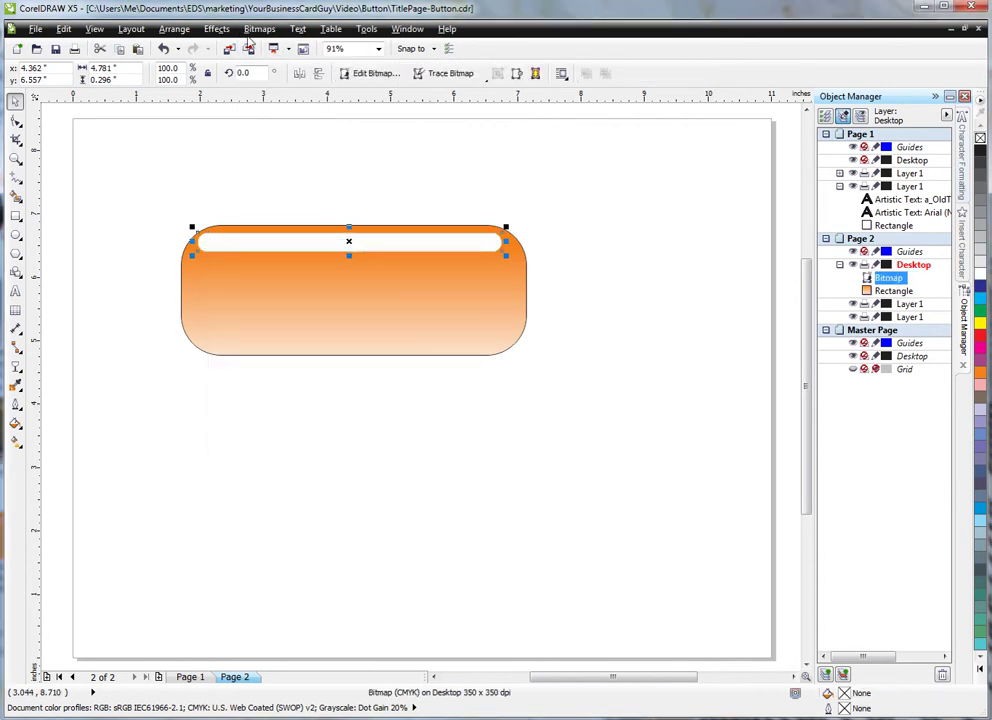
left_click(259, 29)
mouse_move(362, 385)
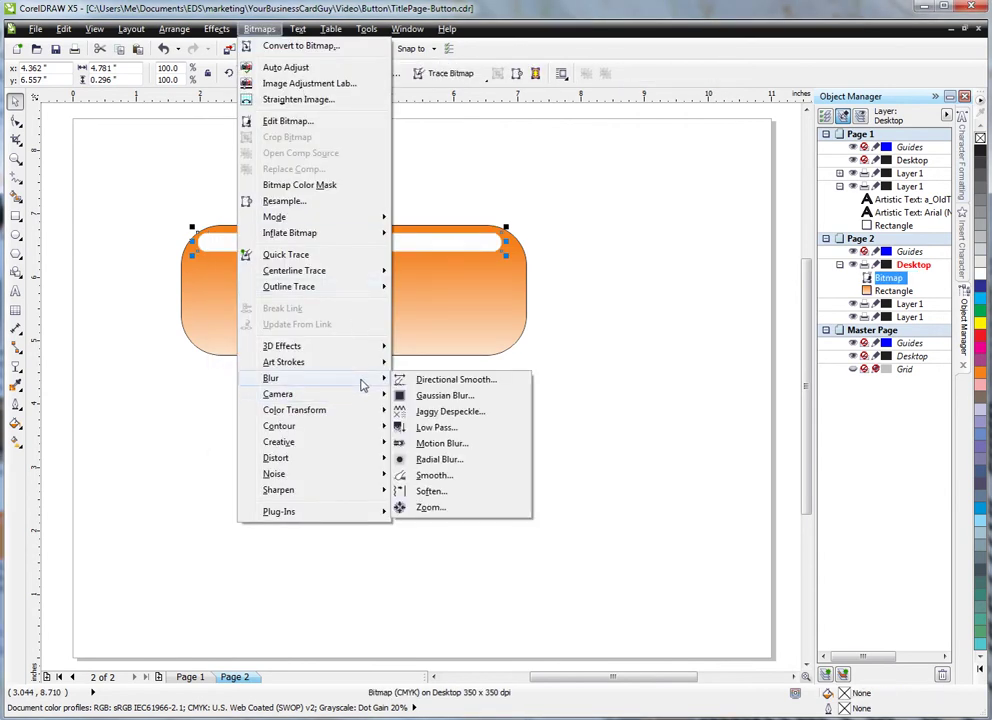
left_click(432, 397)
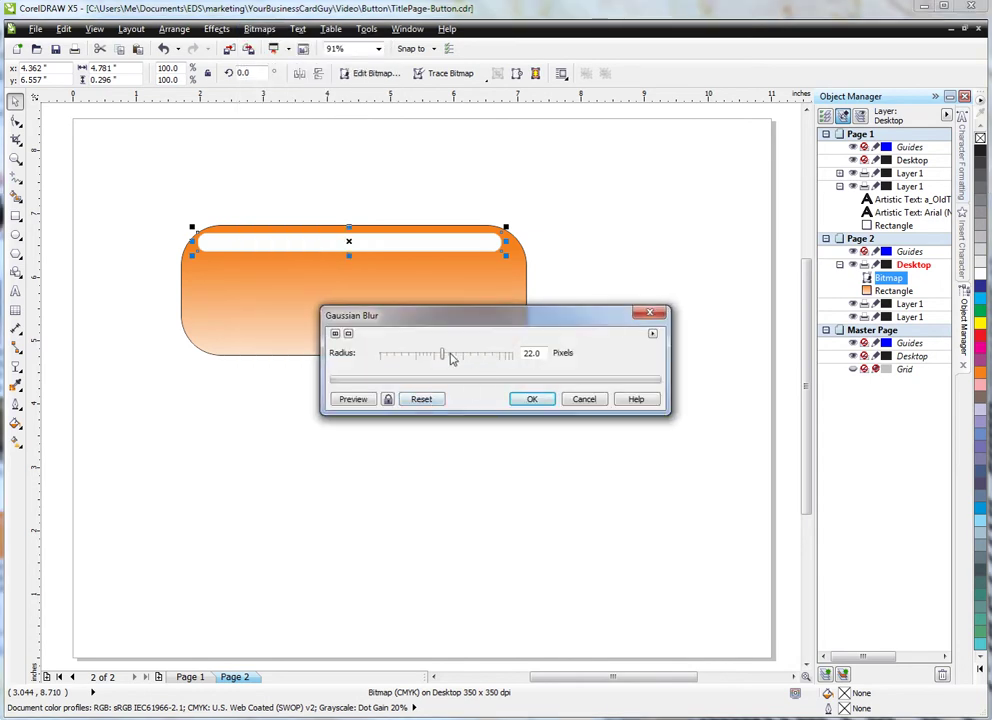
left_click(451, 356)
left_click(516, 401)
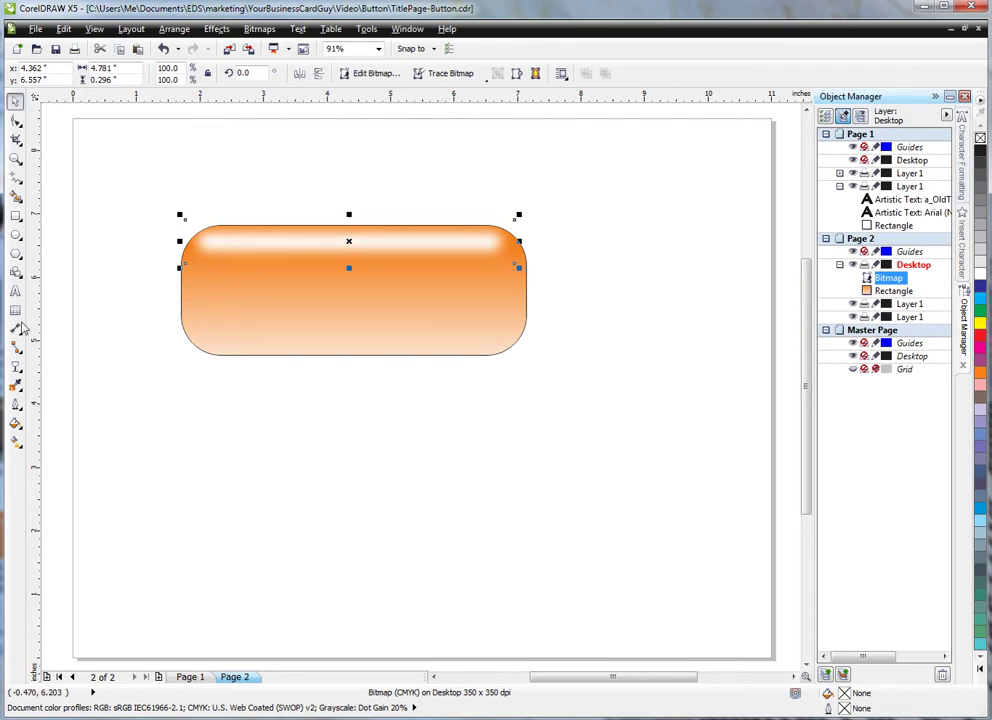
Step: Apply a uniform transparency of 30 to the blurred highlight
left_click(17, 367)
left_click(102, 76)
left_click(110, 97)
left_click_drag(277, 75, 256, 73)
type("30")
key("Return")
left_click(16, 103)
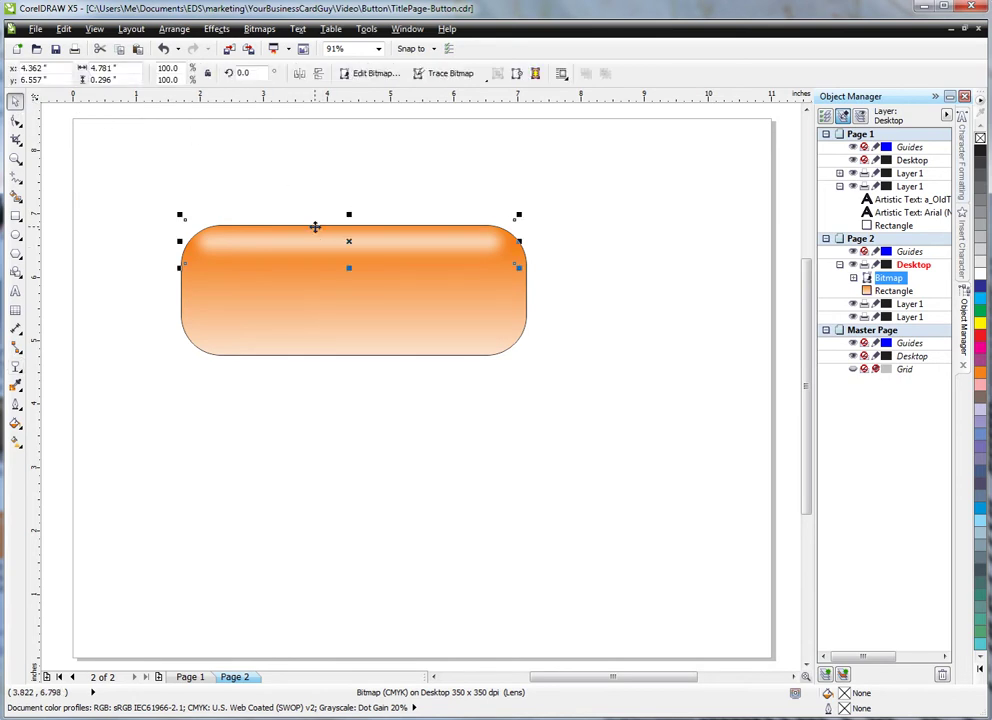
Step: Duplicate the blurred highlight and move the copy down to the button's bottom edge
key("ctrl+v")
left_click_drag(356, 228, 361, 354)
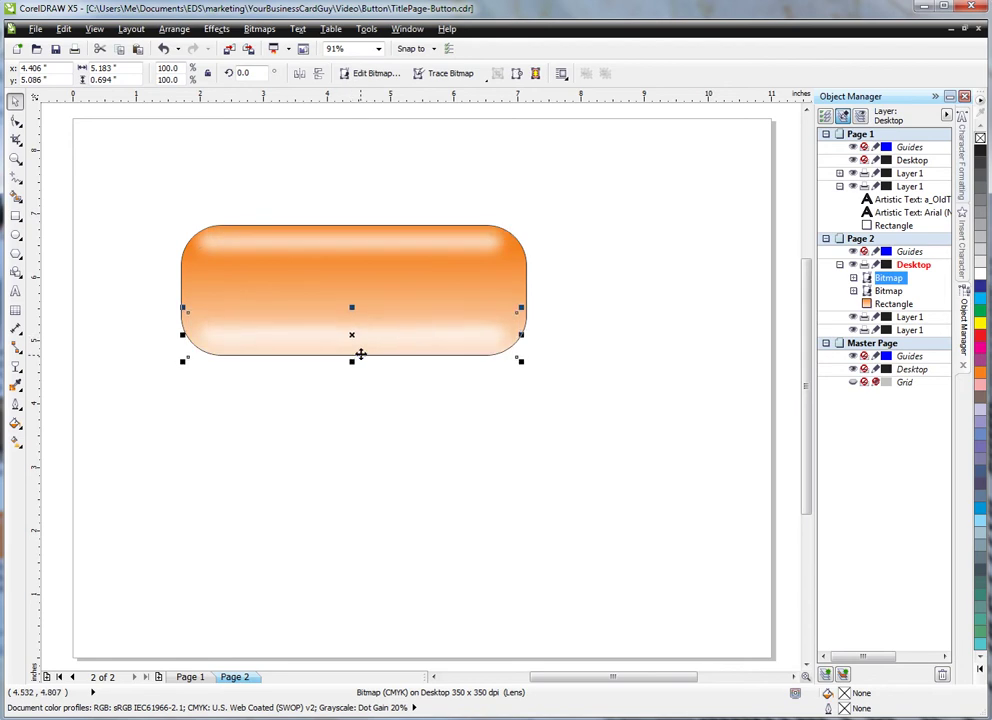
key("Down")
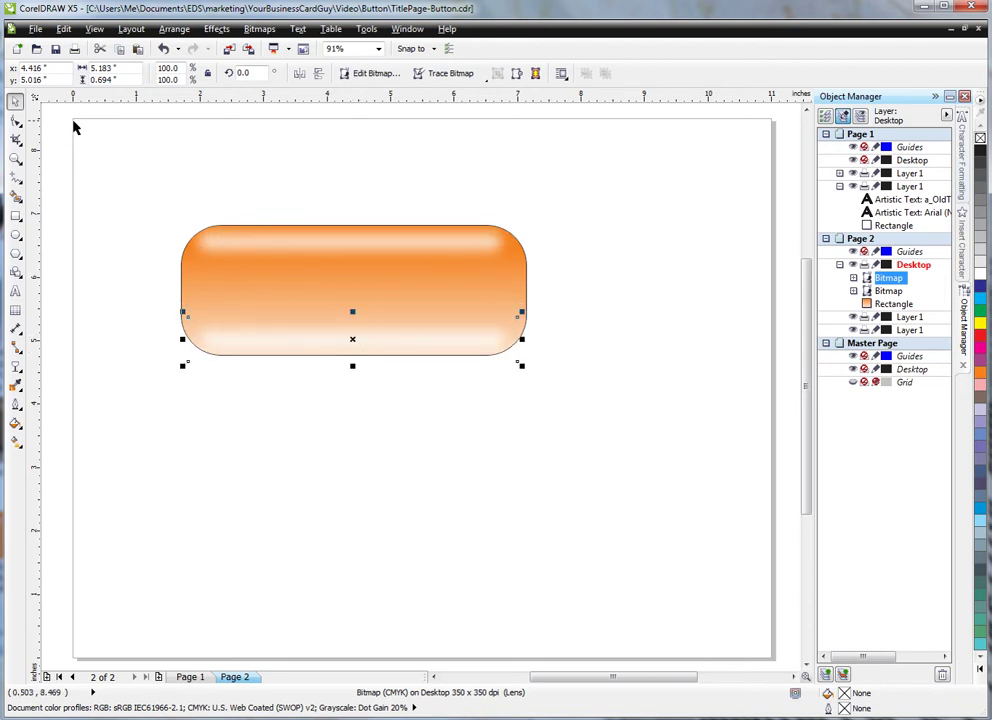
Step: Set the bottom highlight copy's uniform transparency to 20, then deselect
left_click(15, 366)
double_click(259, 74)
type("20")
key("Return")
double_click(271, 73)
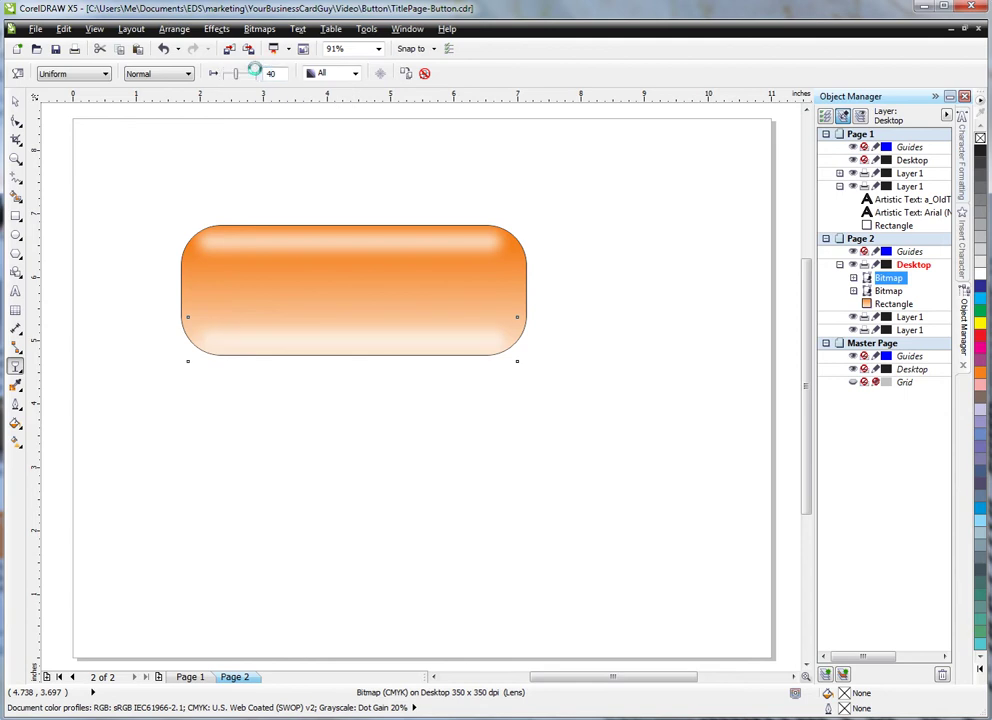
left_click(15, 101)
left_click(231, 211)
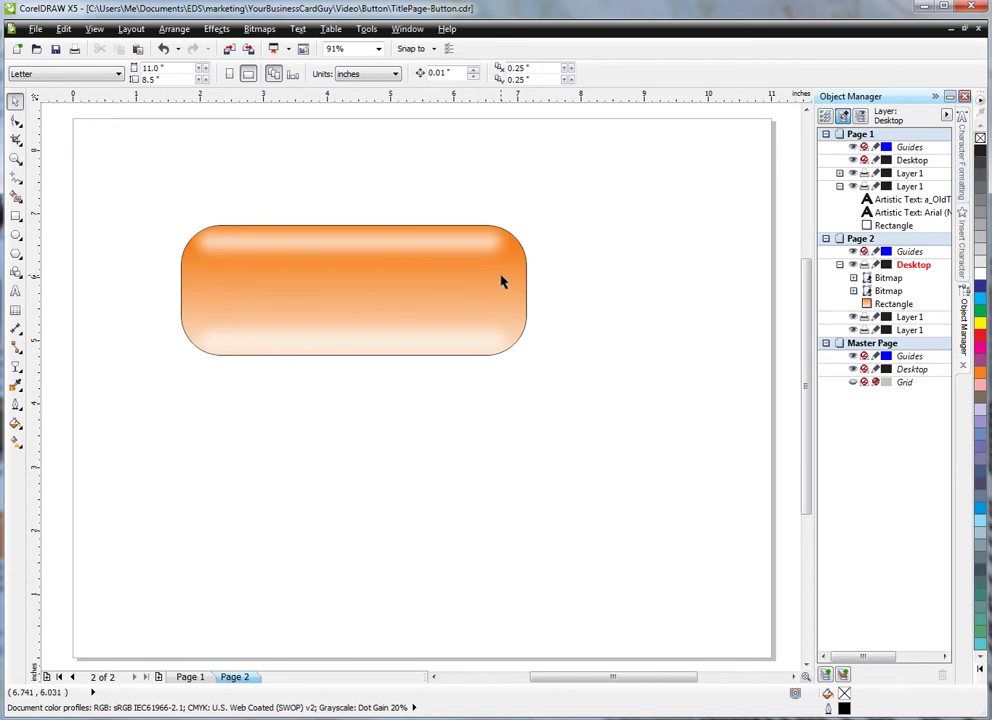
left_click(188, 279)
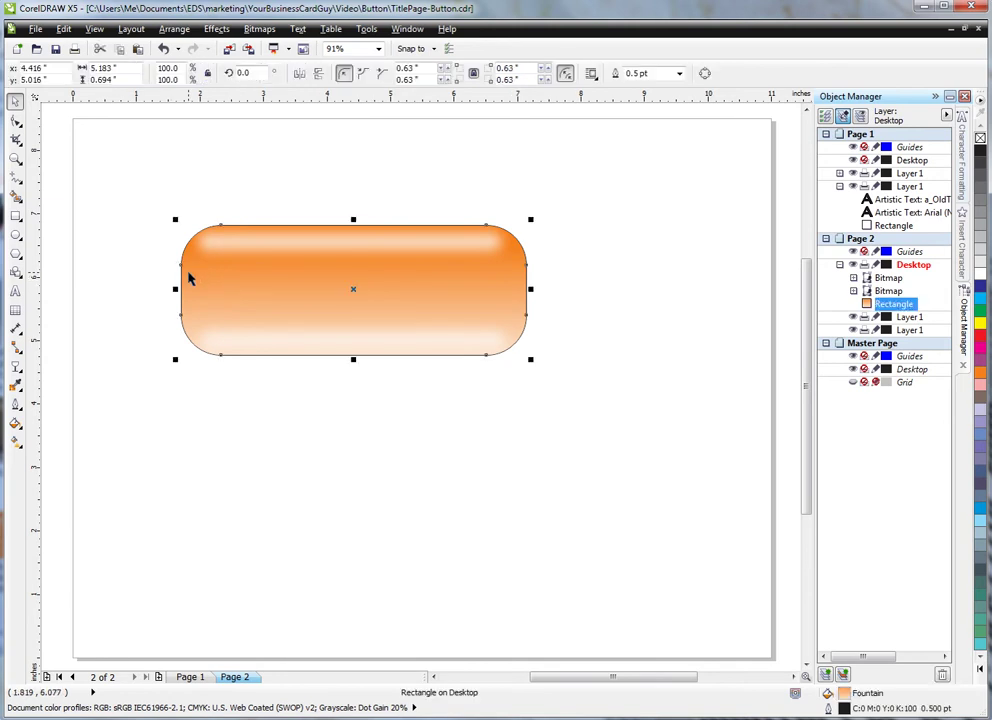
left_click(17, 425)
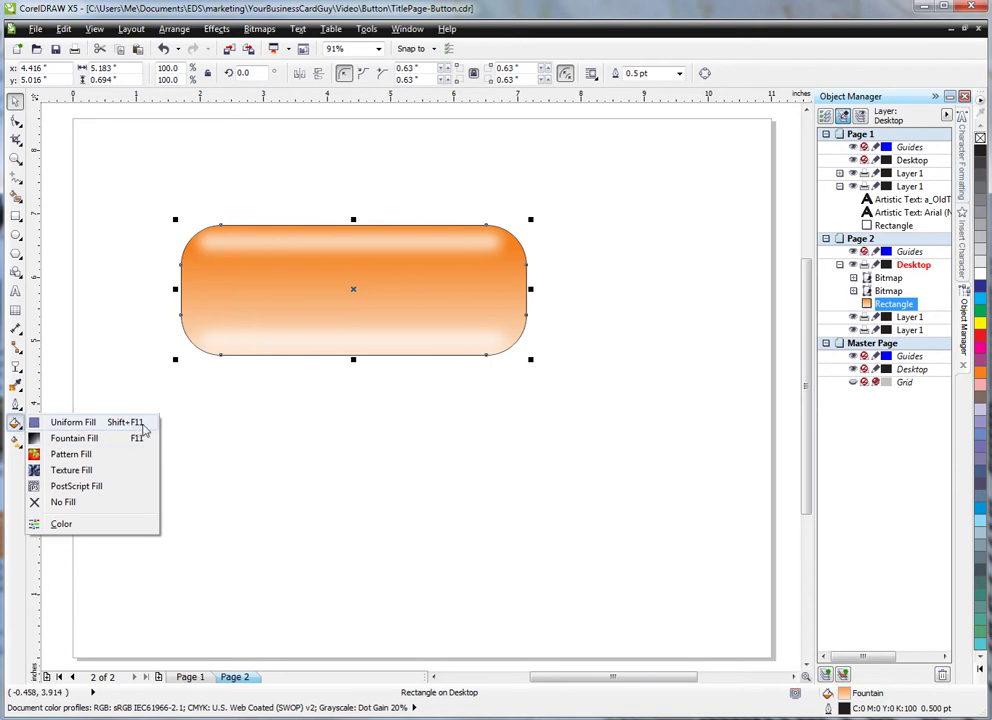
double_click(843, 696)
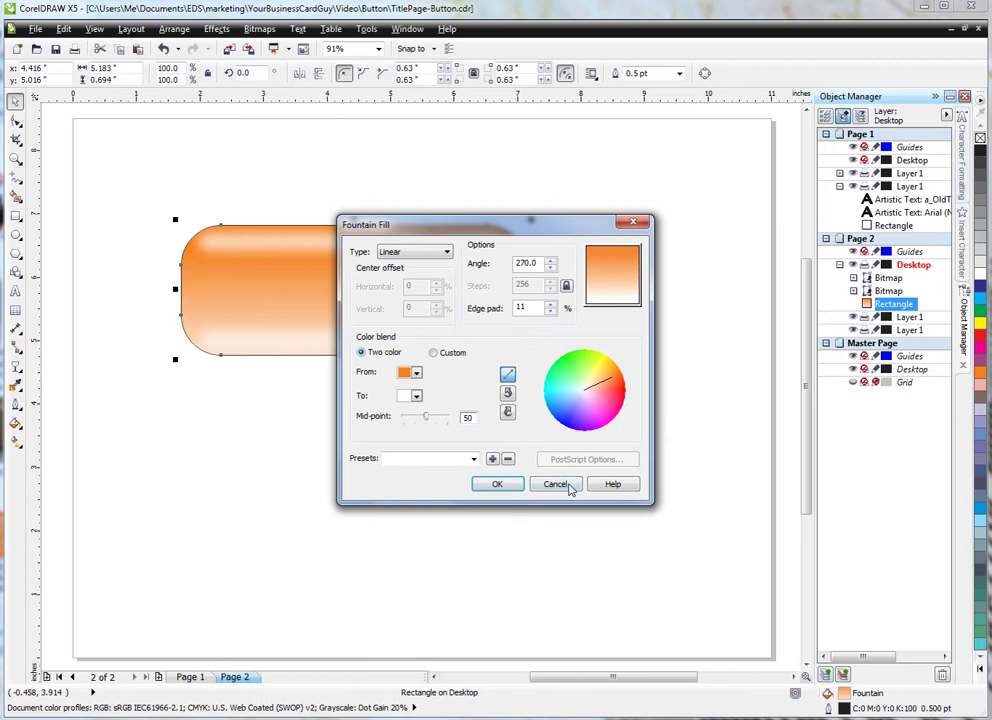
left_click(569, 485)
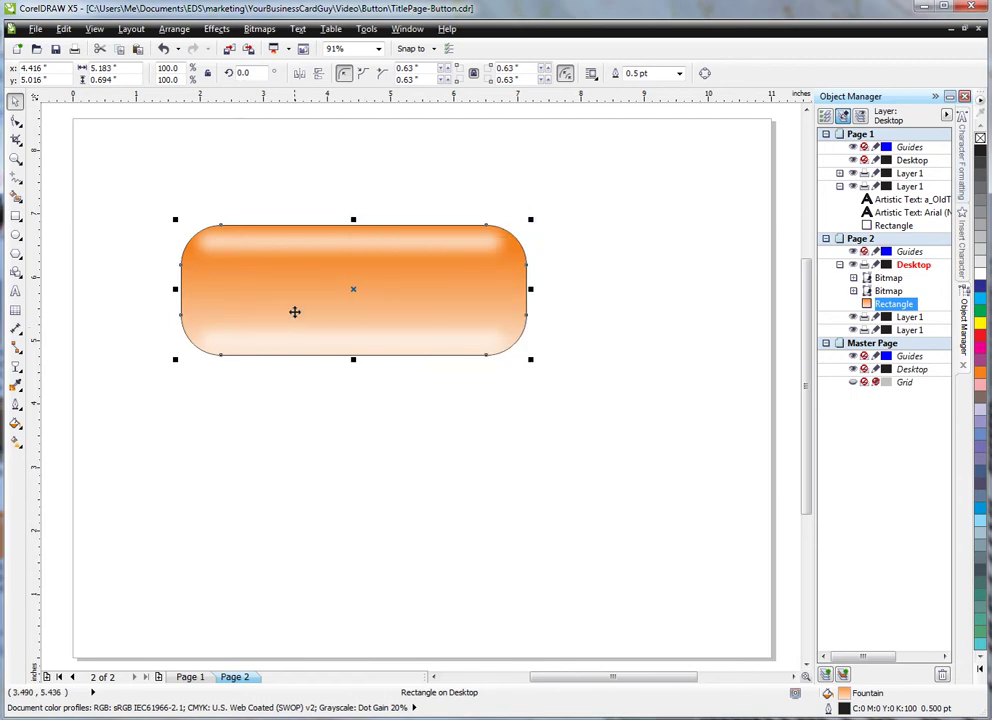
Step: Delete the old button and draw a new 5.791 × 2.026" orange rectangle with 0.6" corners
key("Delete")
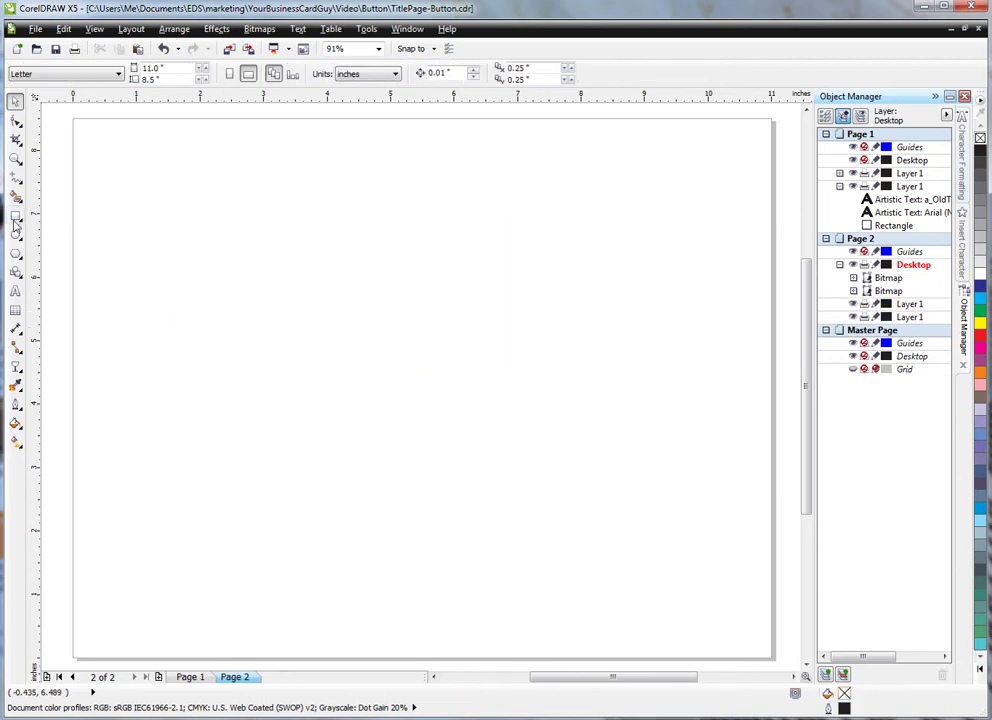
left_click(15, 215)
left_click_drag(216, 226, 585, 355)
left_click(15, 119)
left_click_drag(217, 229, 221, 263)
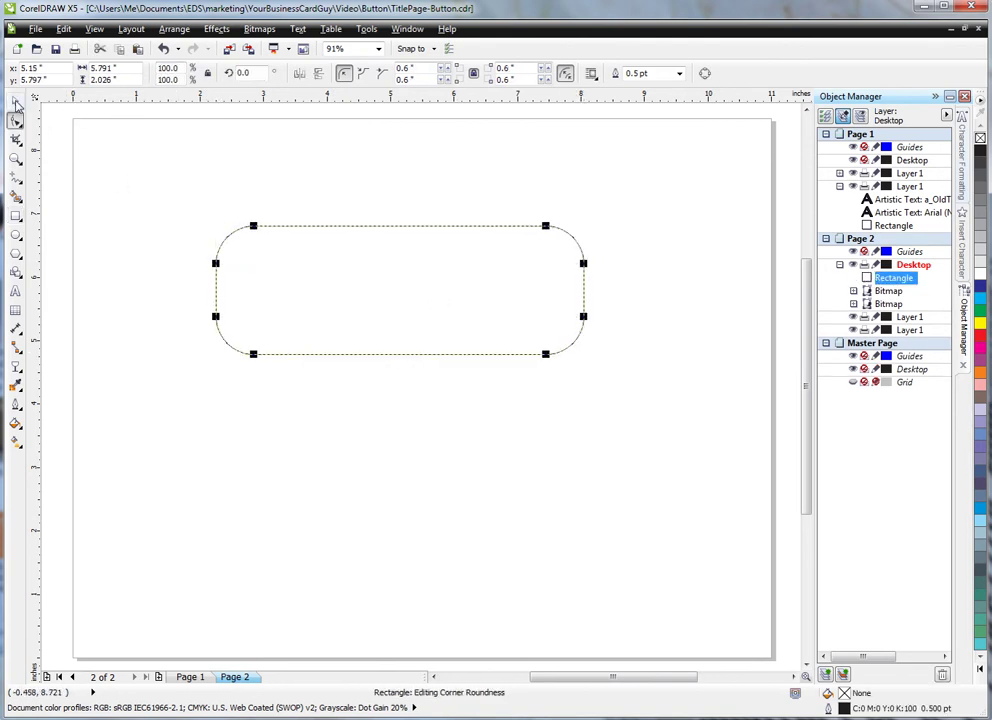
left_click(982, 373)
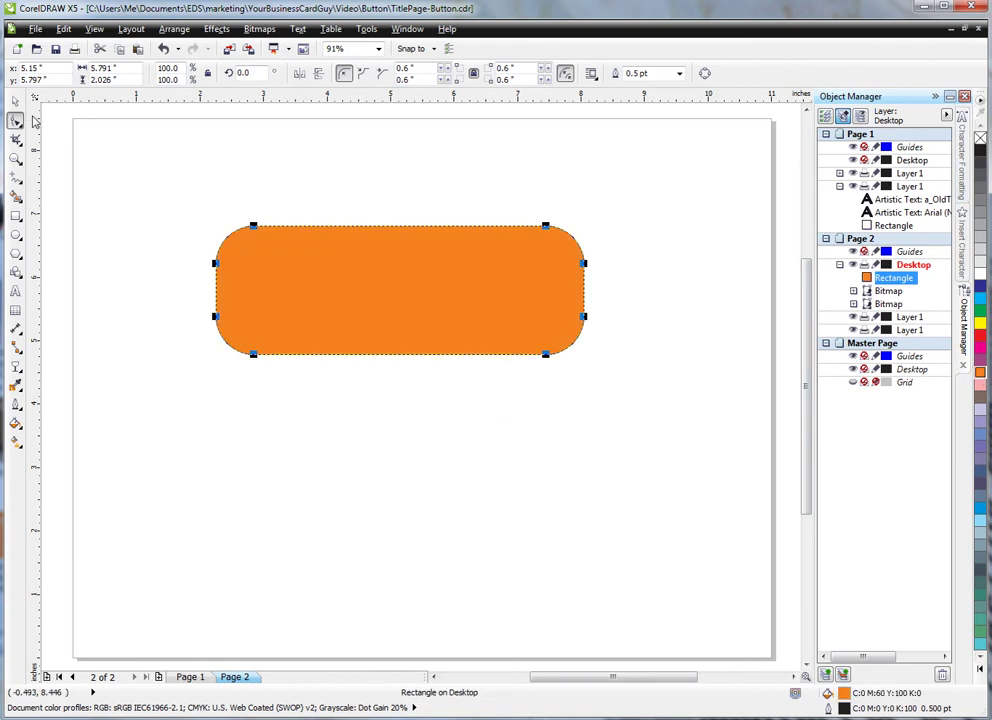
Step: Duplicate the rounded rectangle and align the copy to the original's bottom and left edges
key("ctrl+d")
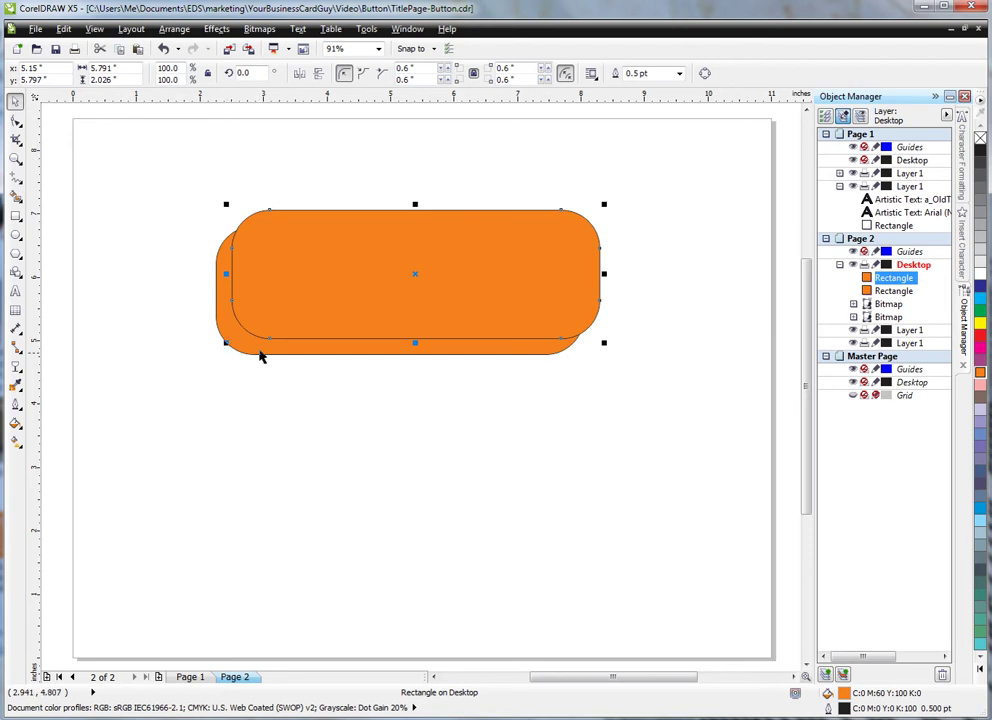
left_click(259, 349, "shift")
key("b")
key("l")
Step: Fill the top copy white and remove its outline
left_click(393, 168)
left_click(428, 298)
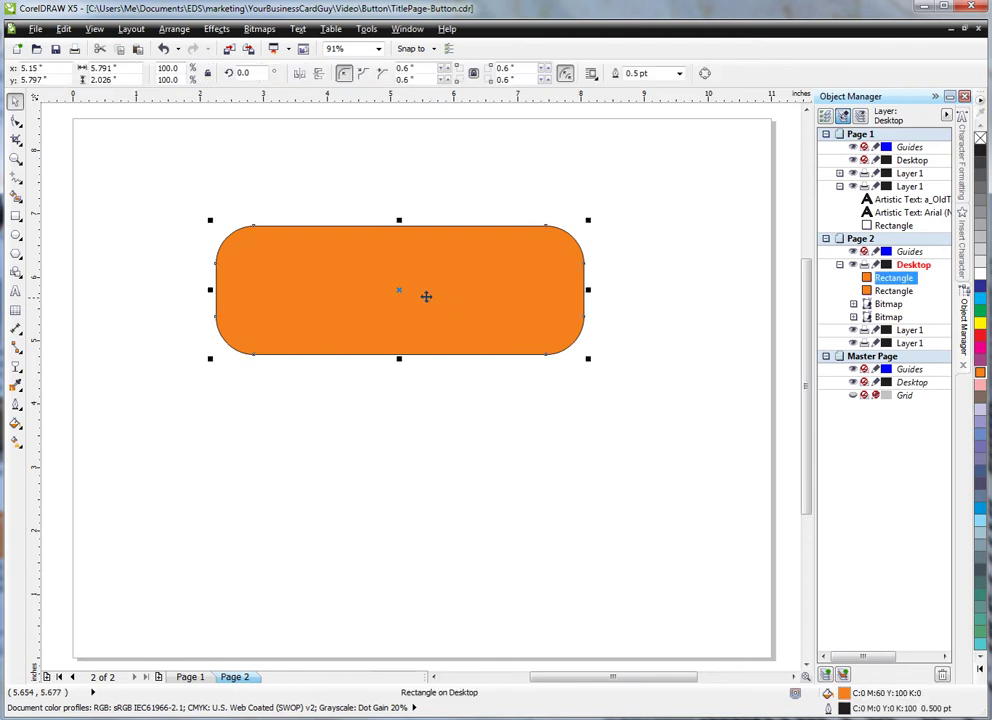
left_click(982, 278)
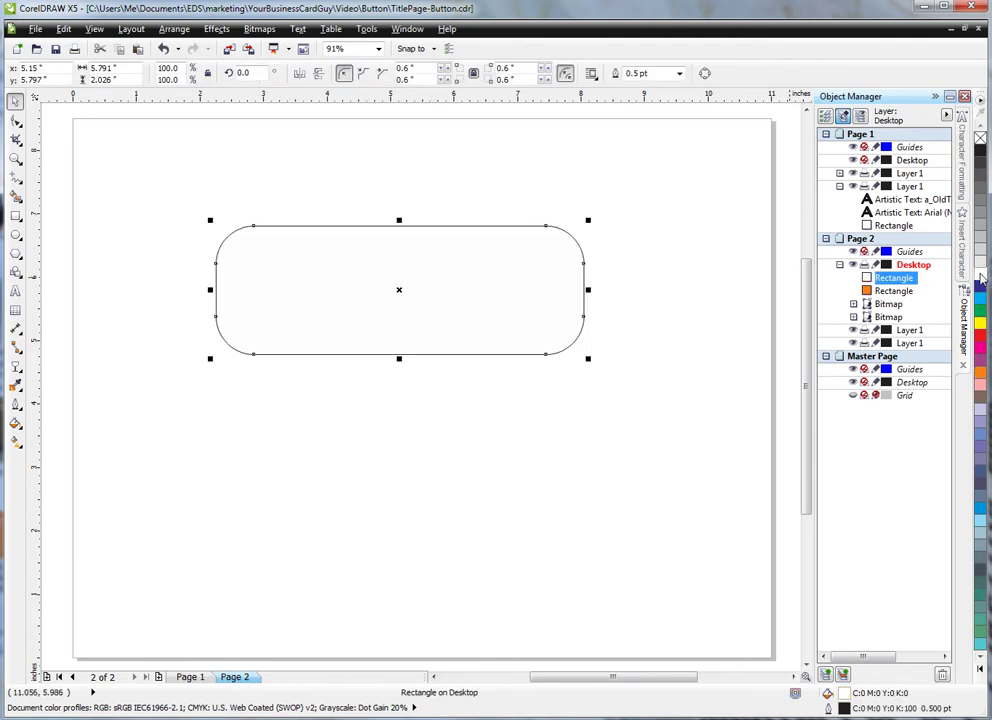
right_click(981, 138)
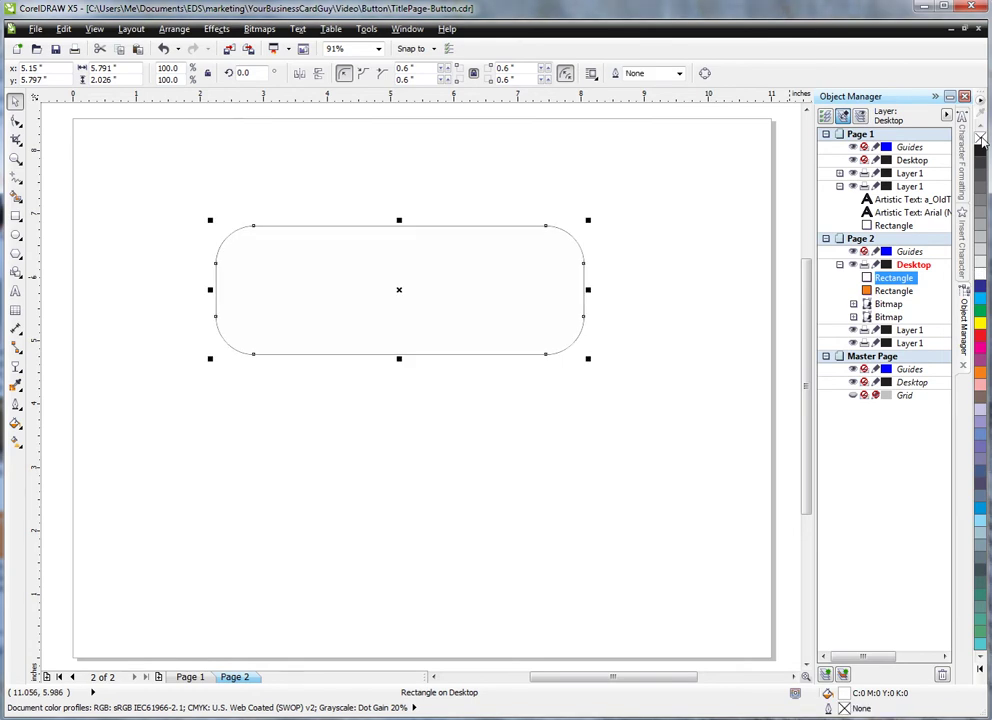
left_click(16, 368)
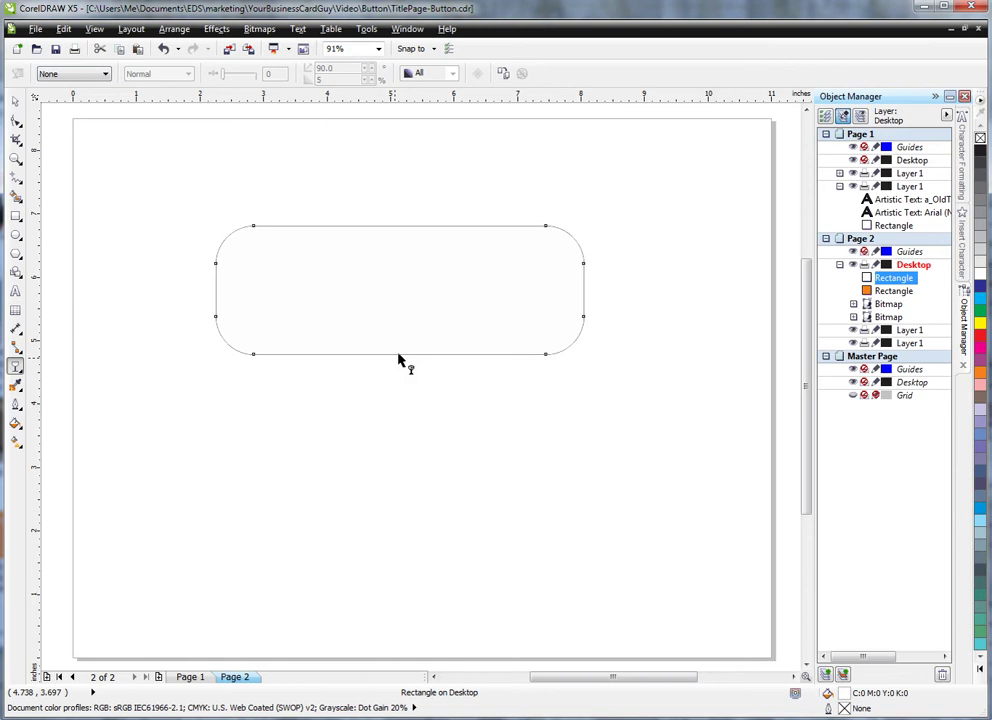
Step: Give the white overlay a linear transparency fading from bottom to top, then deselect
left_click_drag(388, 398, 387, 226)
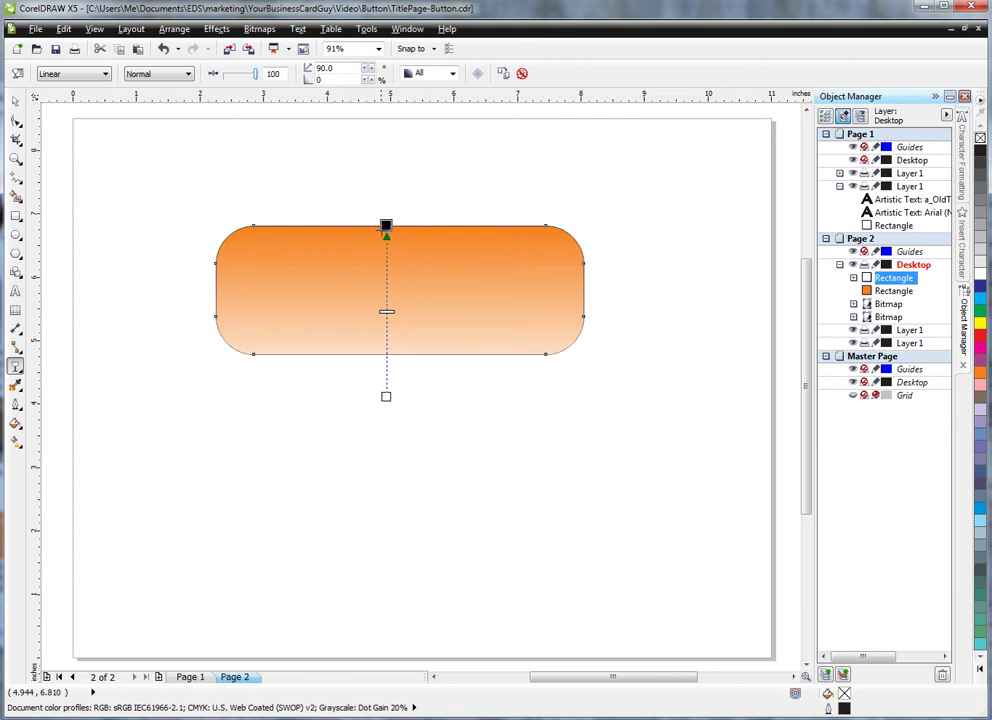
left_click(17, 104)
left_click(443, 162)
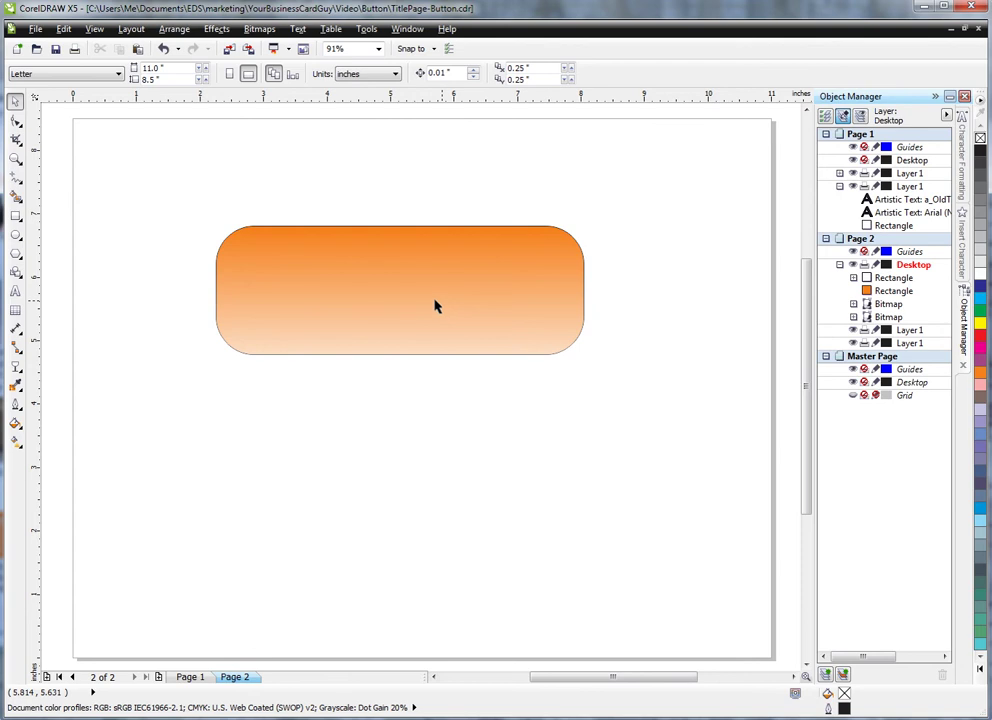
Step: Try red, blue and cyan on the base rectangle, ending back on orange
left_click(890, 291)
left_click(981, 342)
left_click(981, 290)
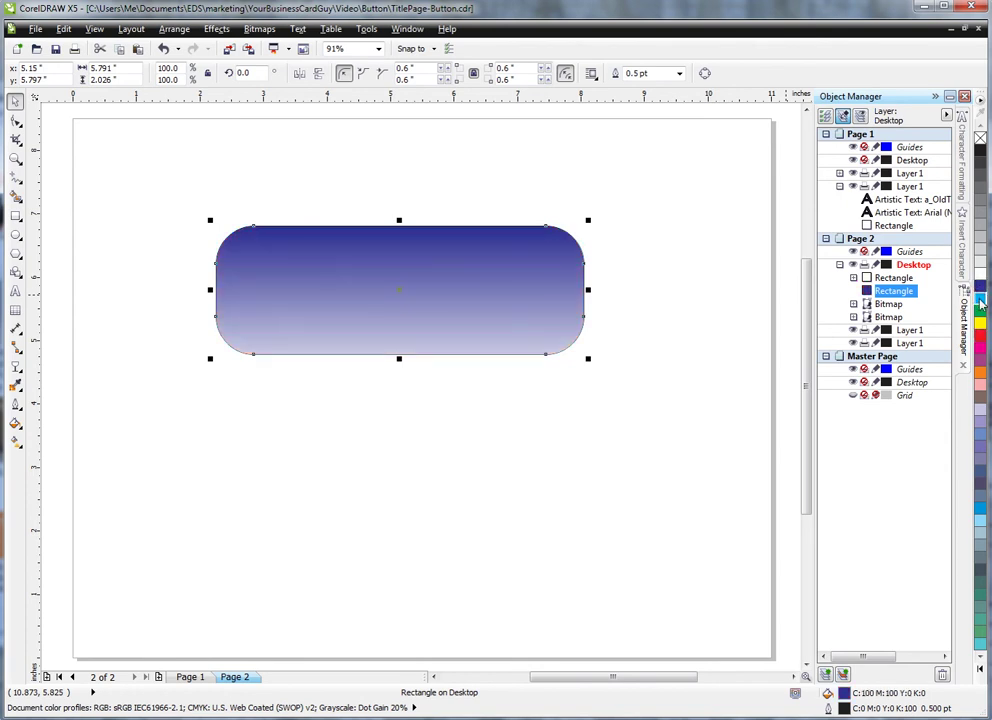
left_click(981, 299)
left_click(982, 370)
Step: Draw a thin white rectangle with no outline across the button's top
left_click(16, 218)
left_click_drag(234, 231, 556, 250)
left_click(980, 273)
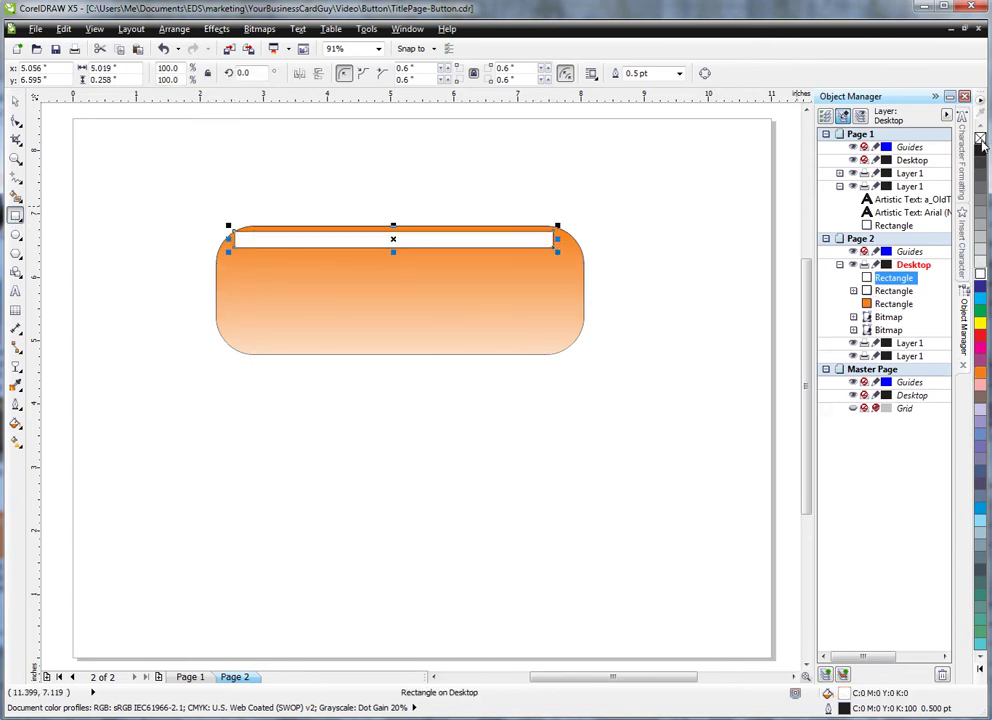
right_click(981, 140)
Step: Convert the white strip to a bitmap and apply a 32 px Gaussian Blur
left_click(259, 29)
left_click(250, 46)
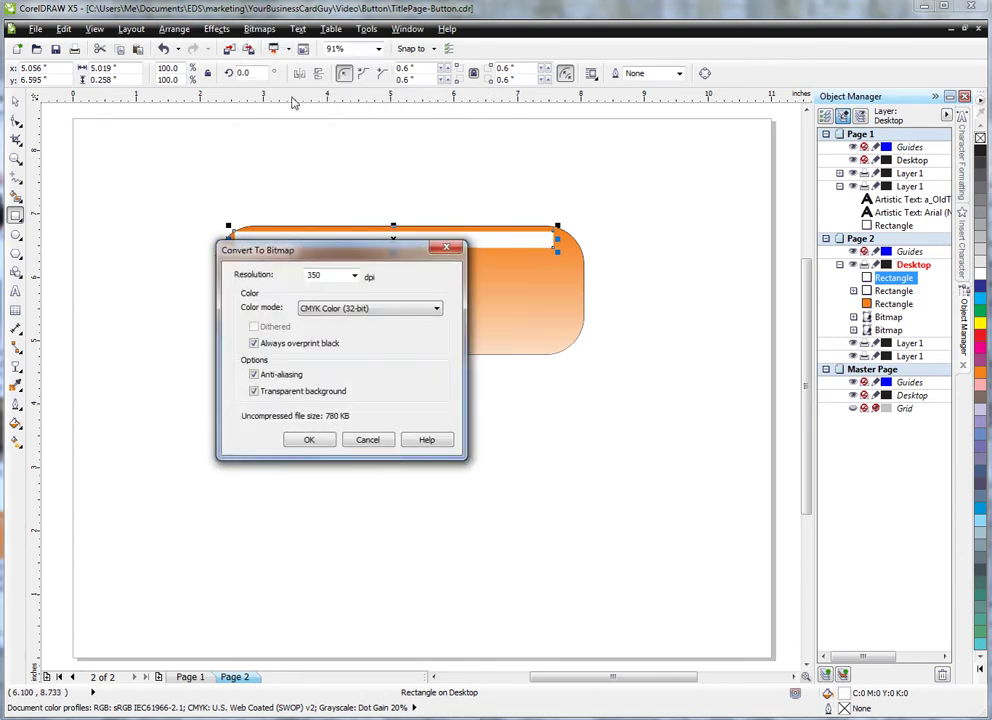
left_click(309, 439)
left_click(259, 29)
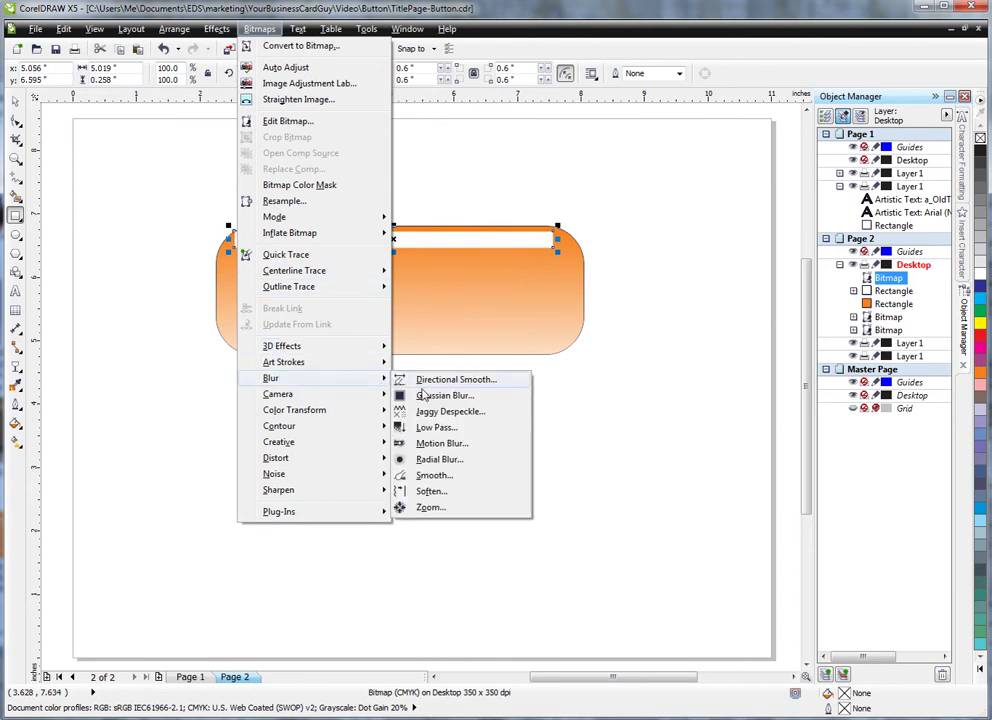
left_click(425, 404)
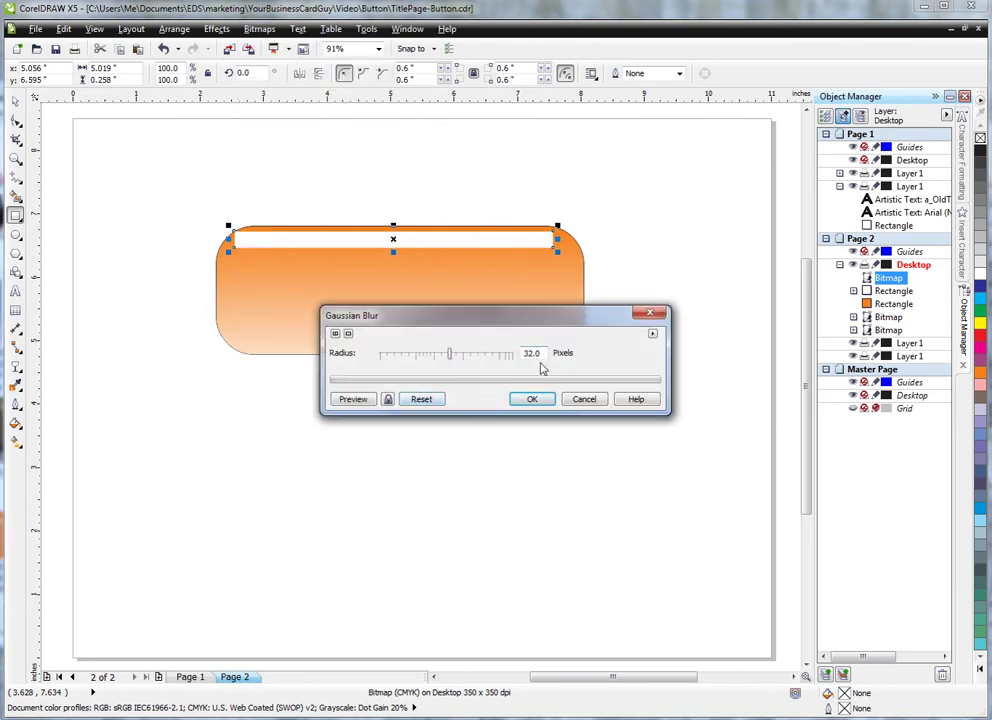
left_click(533, 400)
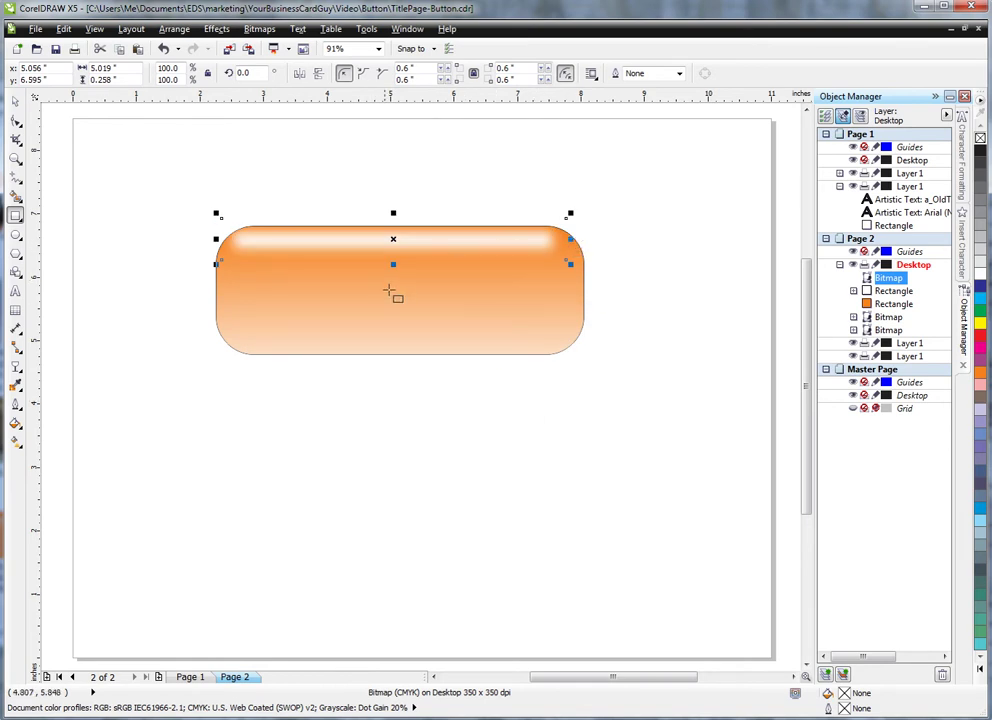
Step: Nudge the blurred highlight slightly and give it Uniform transparency of 50, then deselect
left_click_drag(388, 291, 391, 292)
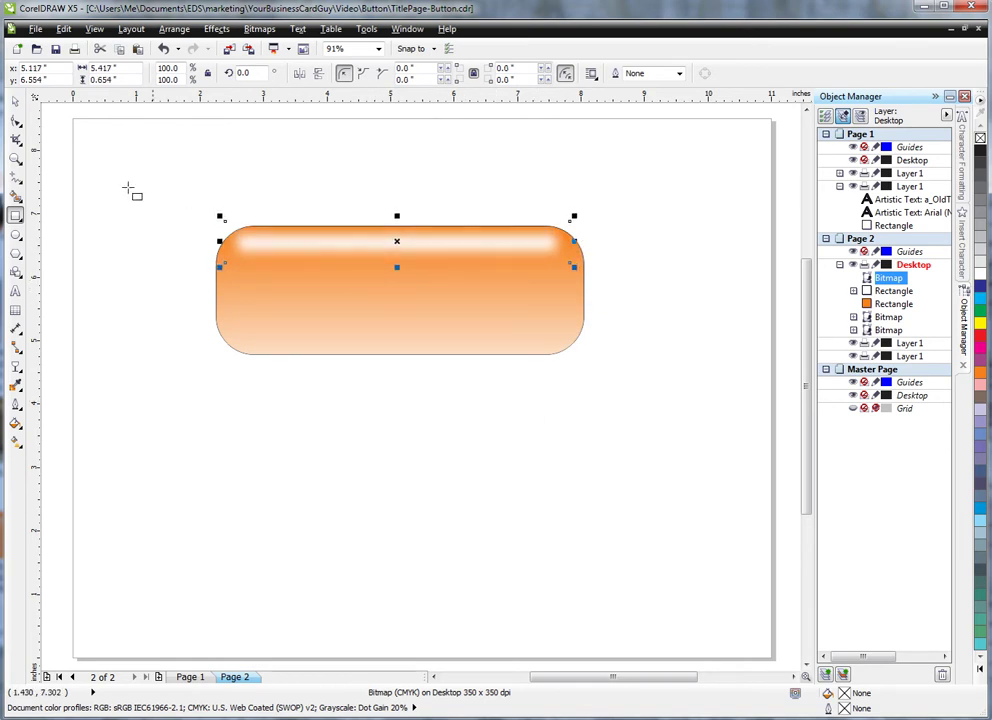
left_click(16, 368)
left_click(100, 73)
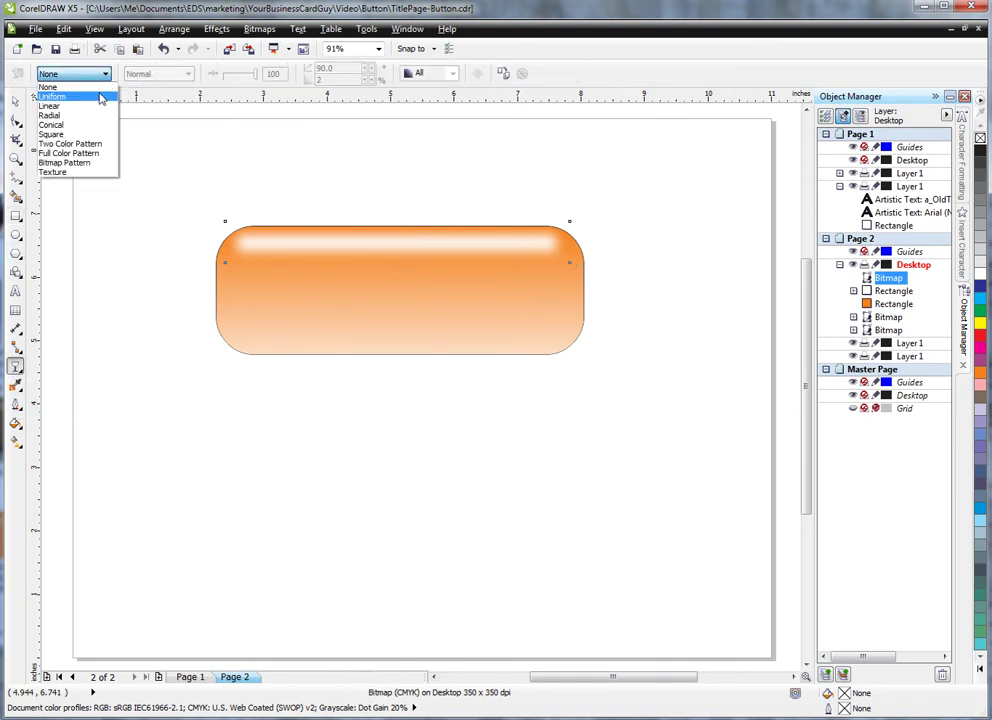
left_click(96, 97)
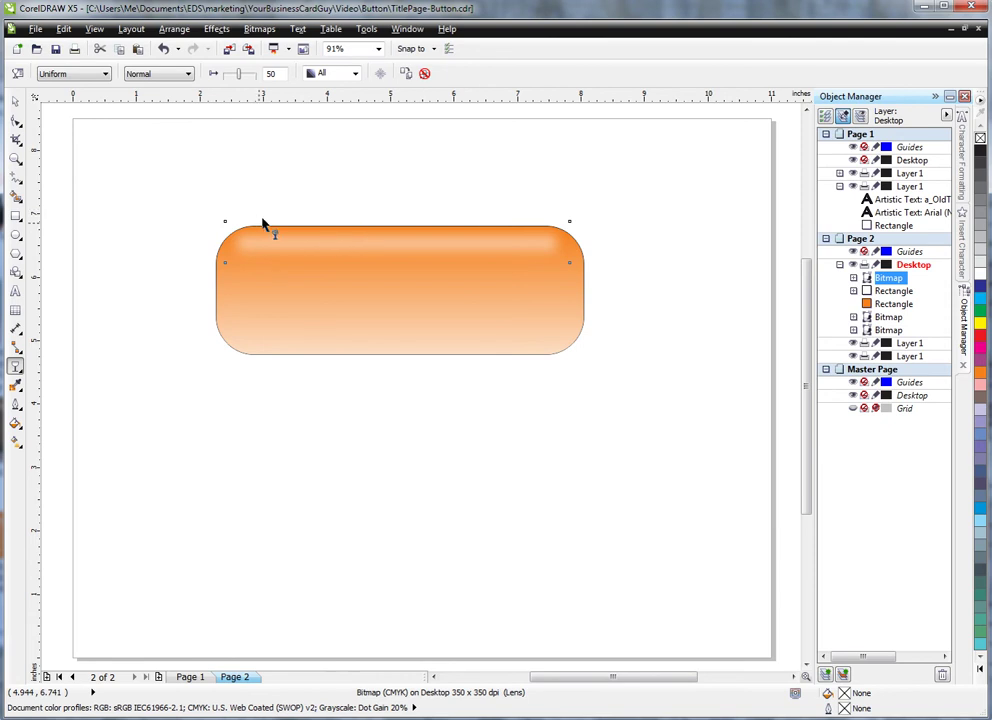
key("space")
left_click(613, 177)
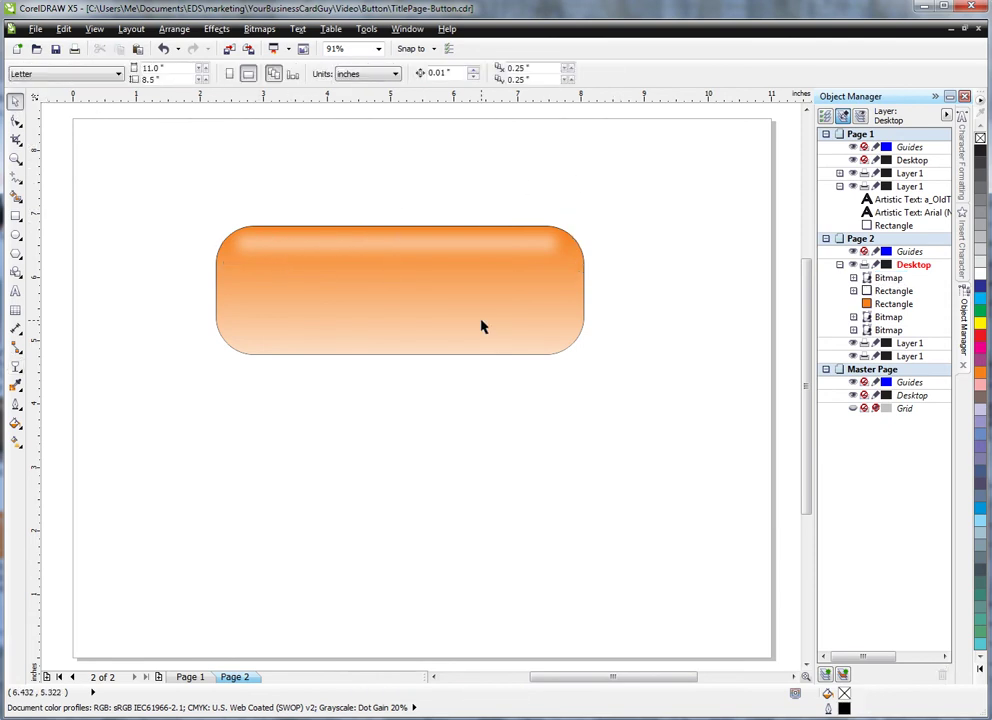
Step: Recolour the orange base rectangle with a blue-grey palette swatch, then deselect it
left_click(893, 304)
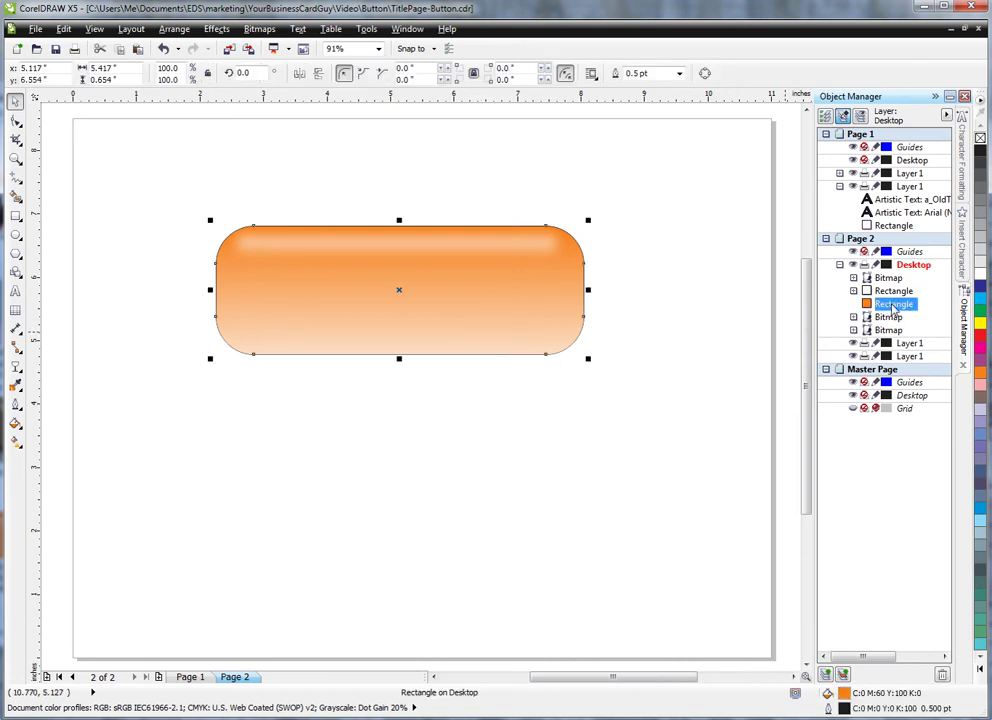
left_click(980, 472)
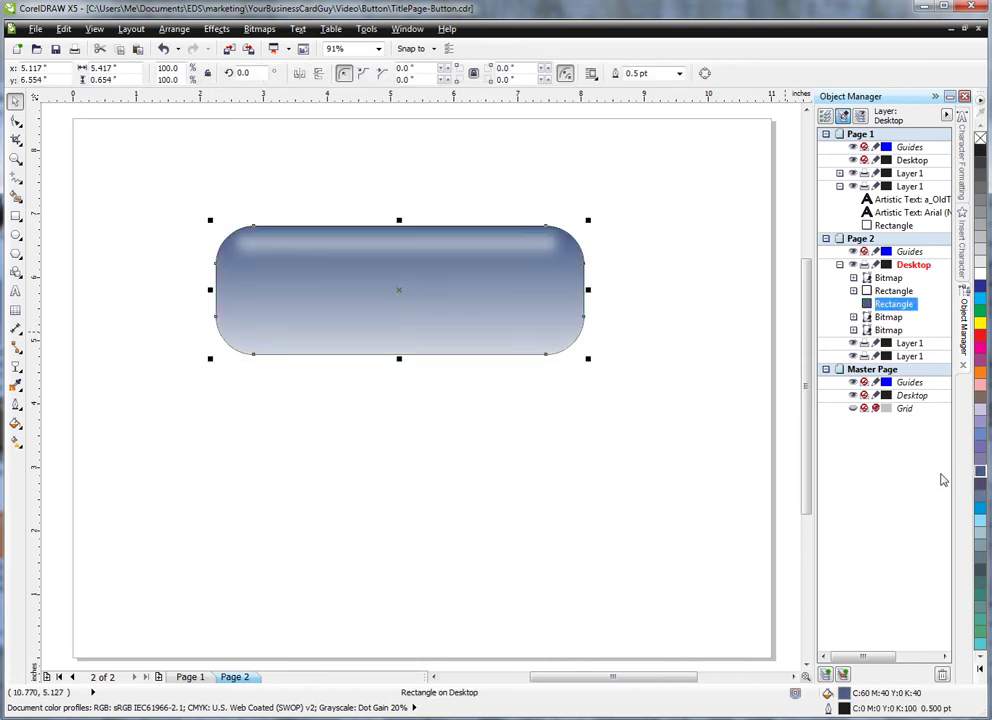
left_click(132, 190)
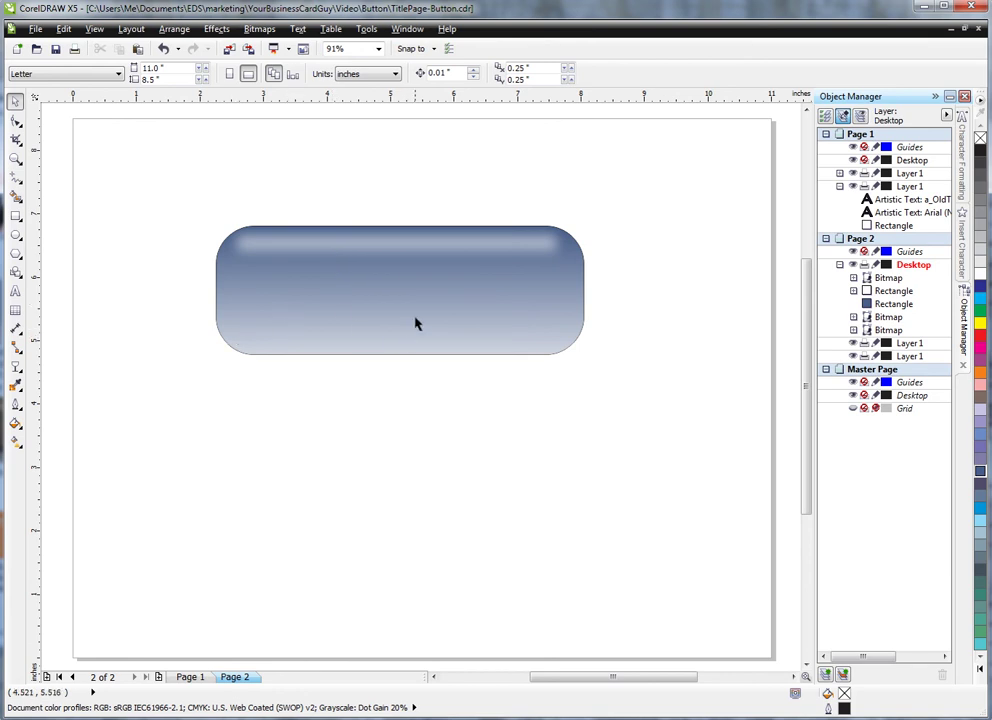
Step: Select and deselect the base rectangle, then return to the Page 1 title page
left_click(888, 302)
left_click(350, 184)
left_click(189, 677)
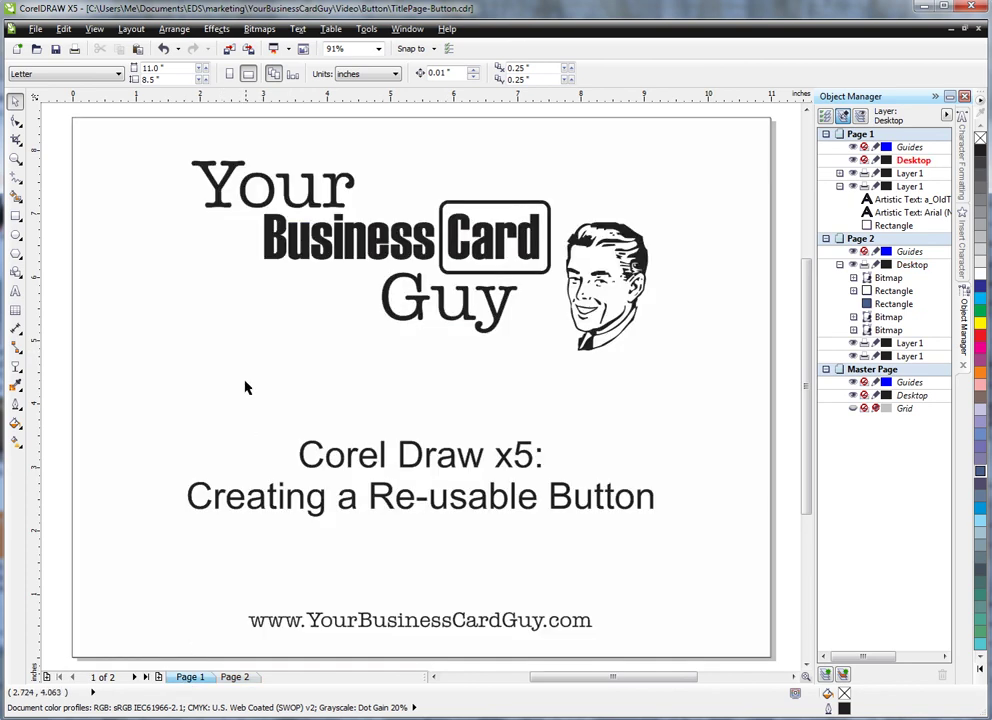